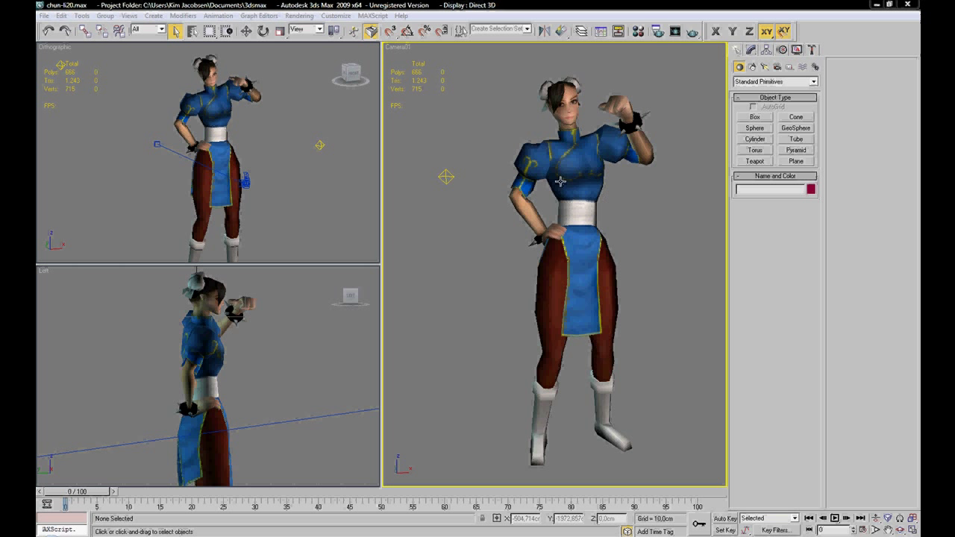
key(alt+w)
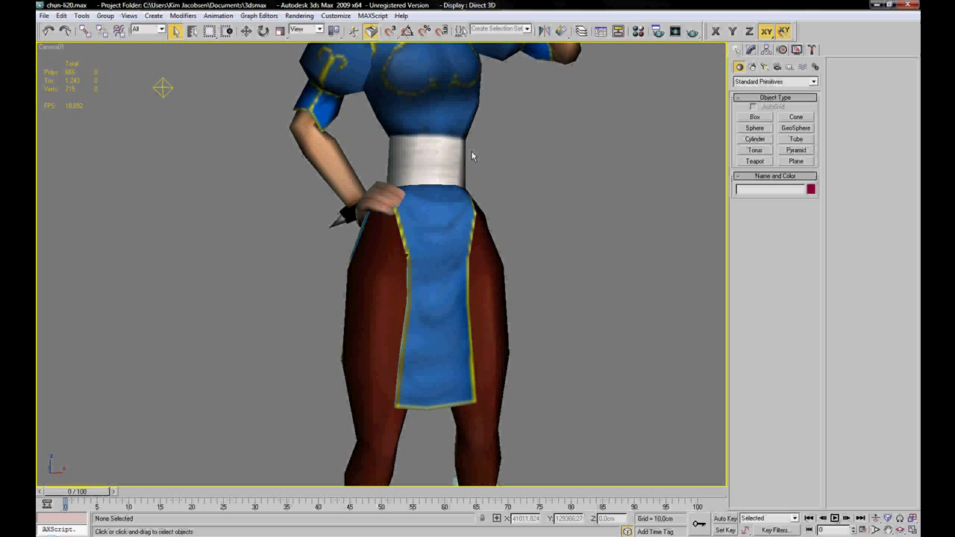
middle_drag(489, 159, 492, 169)
key(alt)
key(alt)
key(alt)
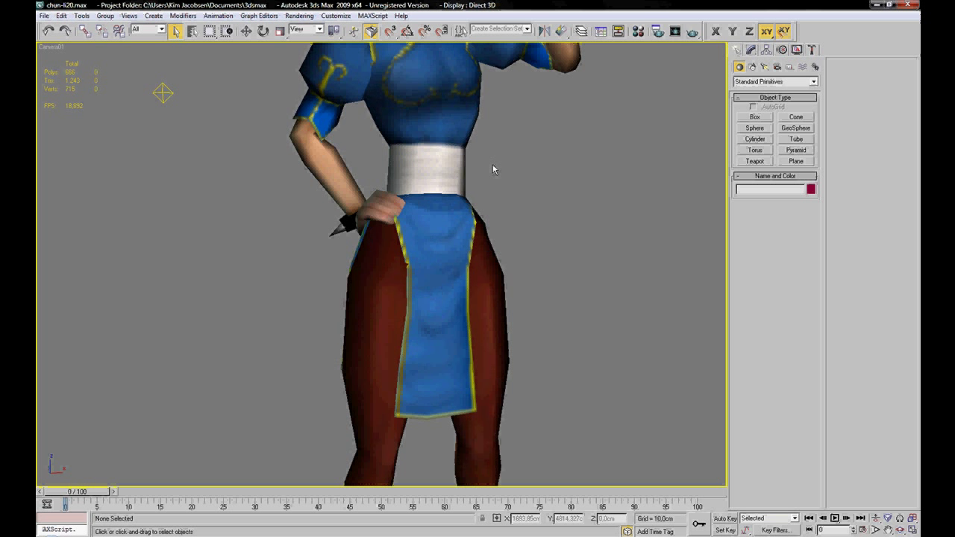
key(alt+w)
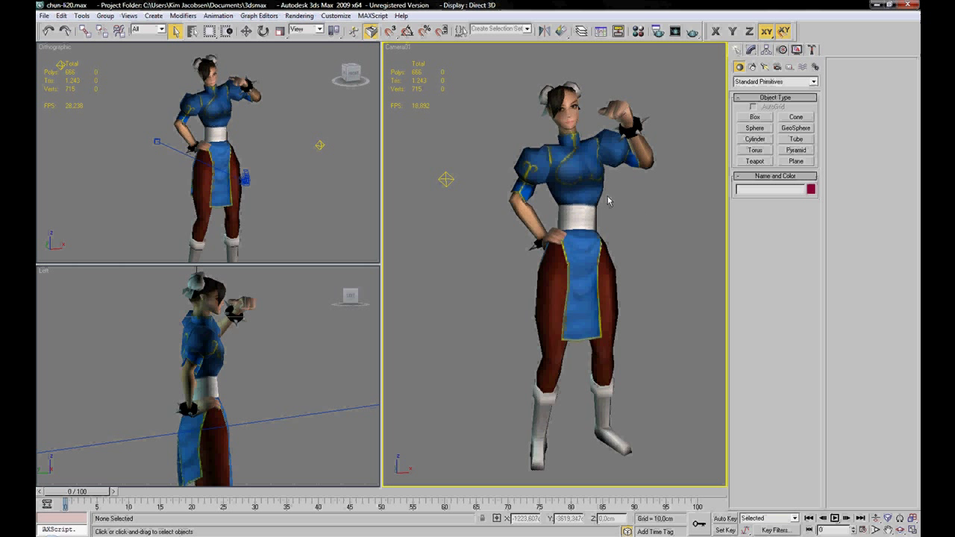
alt+middle_drag(609, 201, 601, 198)
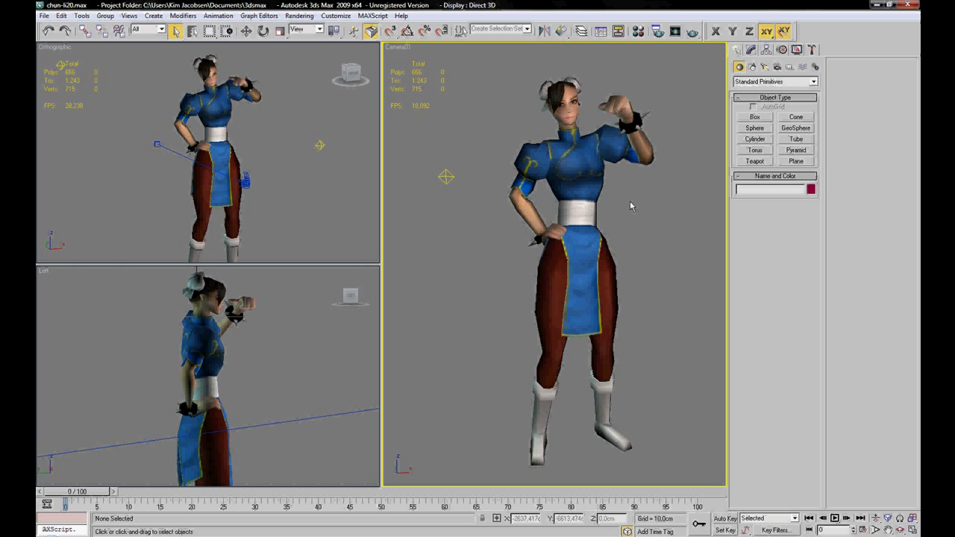
Step: Select the character mesh and change the enlarged camera view to a perspective view
click(577, 143)
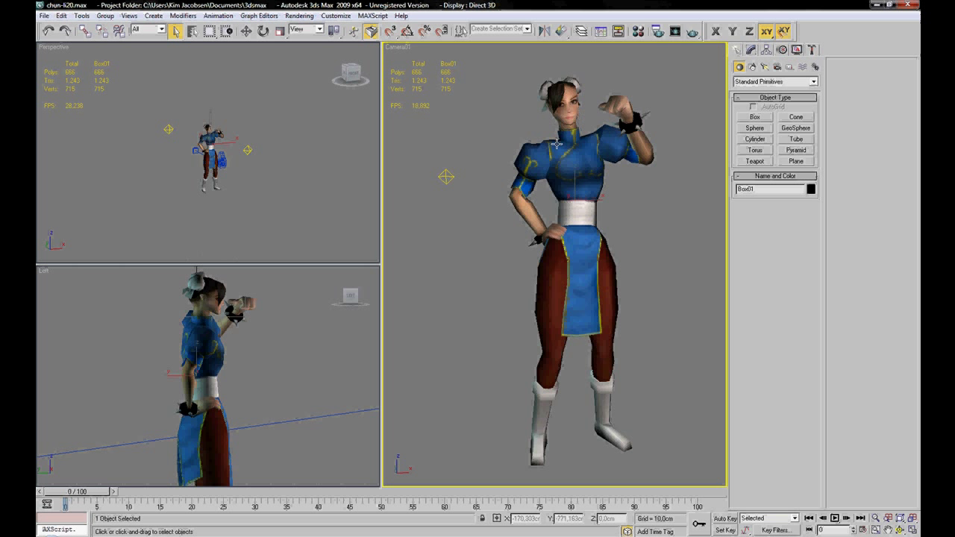
key(alt+w)
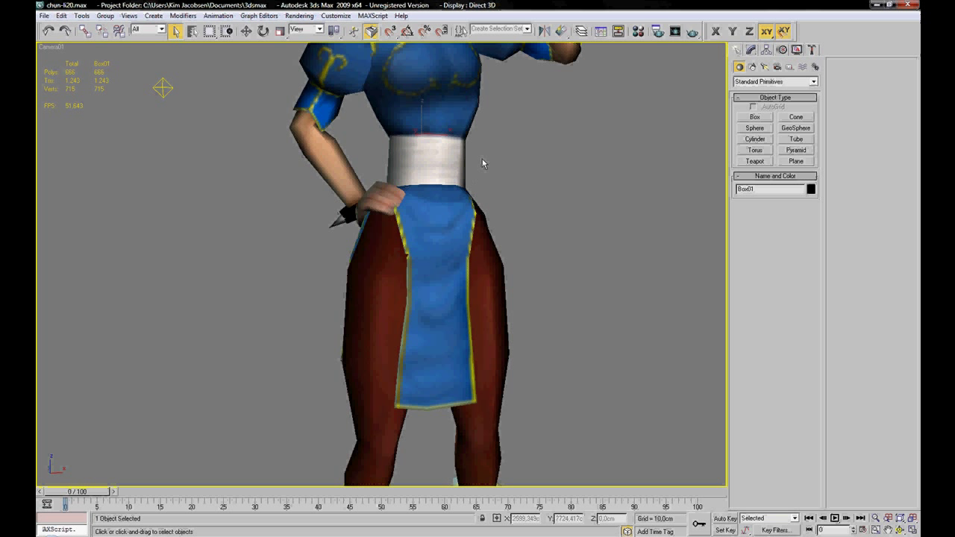
key(p)
scroll(442, 205, up, 2)
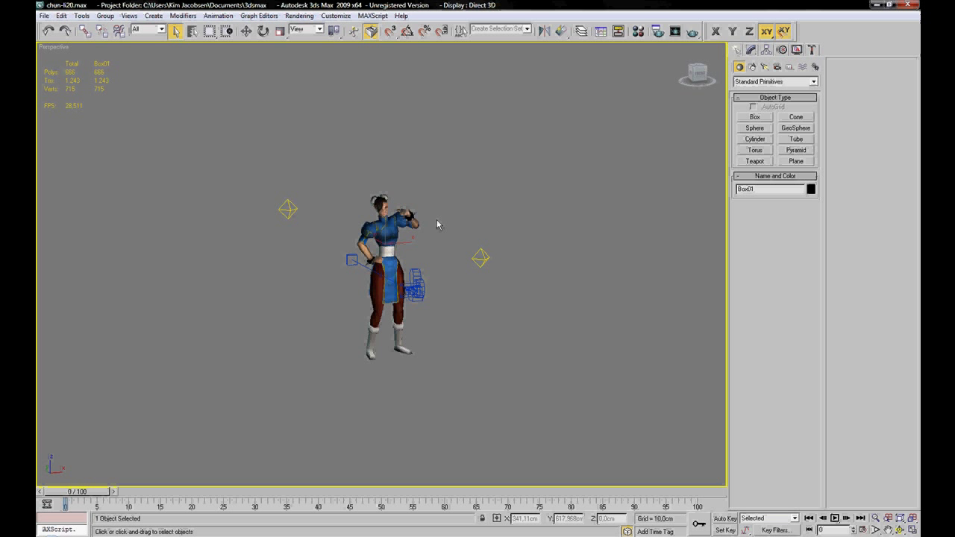
Step: Delete the camera, its target and both lights around the character, leaving only the mesh in view
click(437, 219)
scroll(412, 283, up, 1)
click(413, 287)
ctrl+click(494, 256)
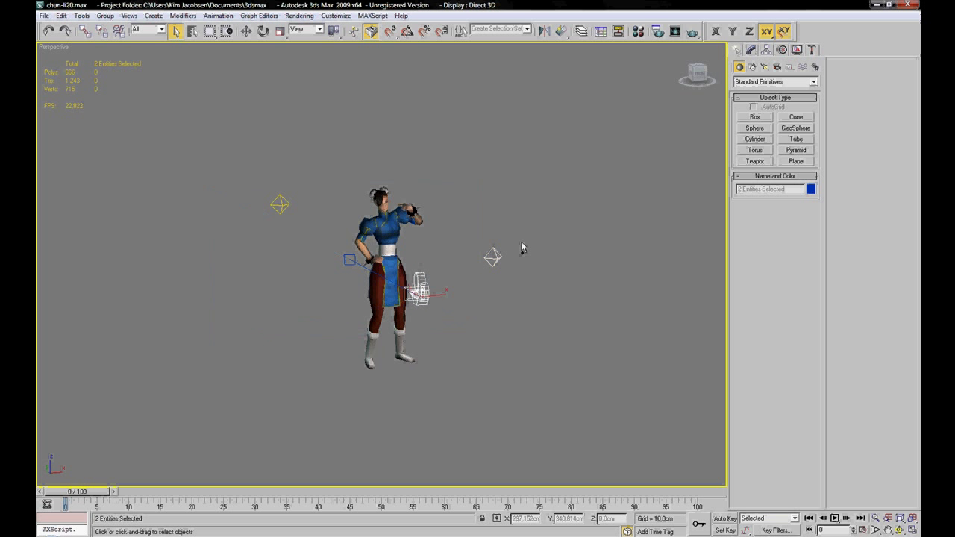
ctrl+click(349, 259)
right_click(366, 267)
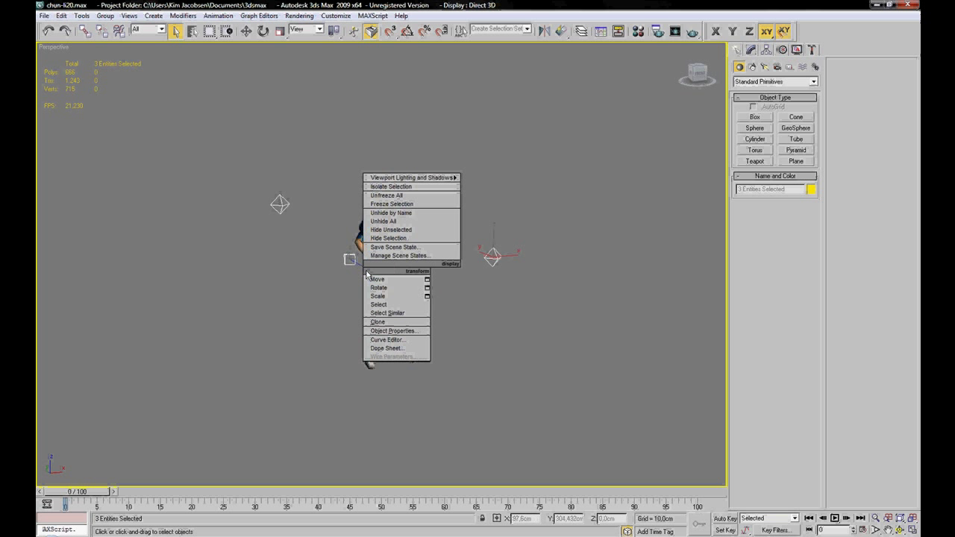
key(Escape)
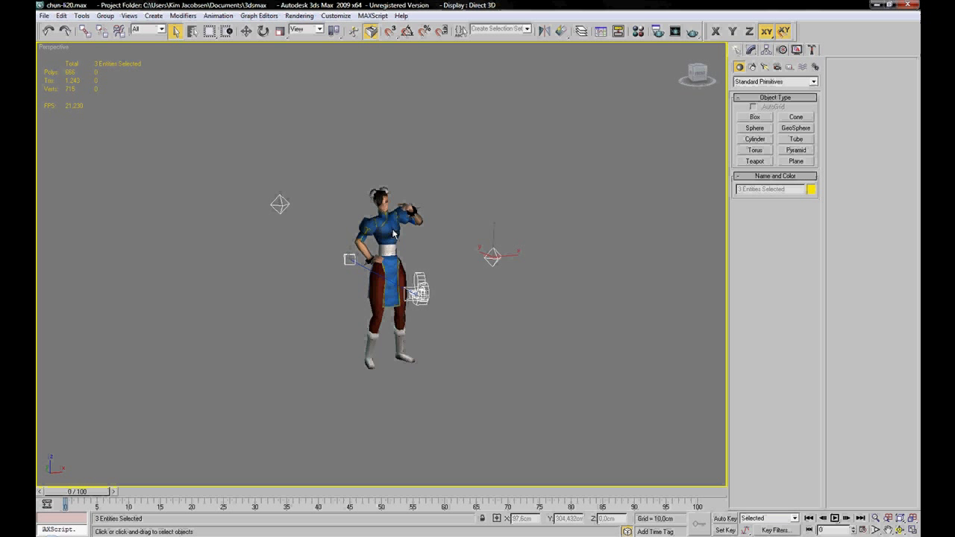
key(Delete)
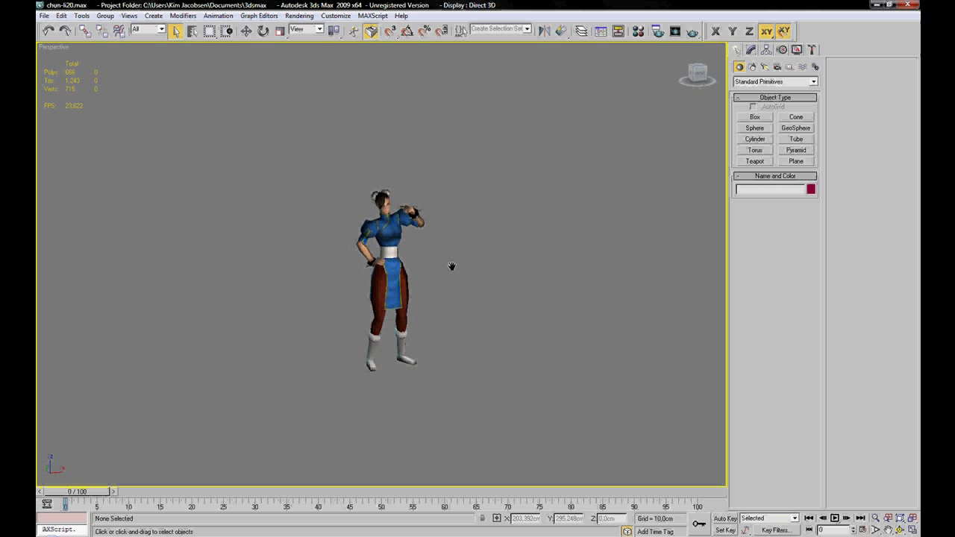
Step: Select the character mesh and frame the whole figure from the front in the perspective view
click(396, 245)
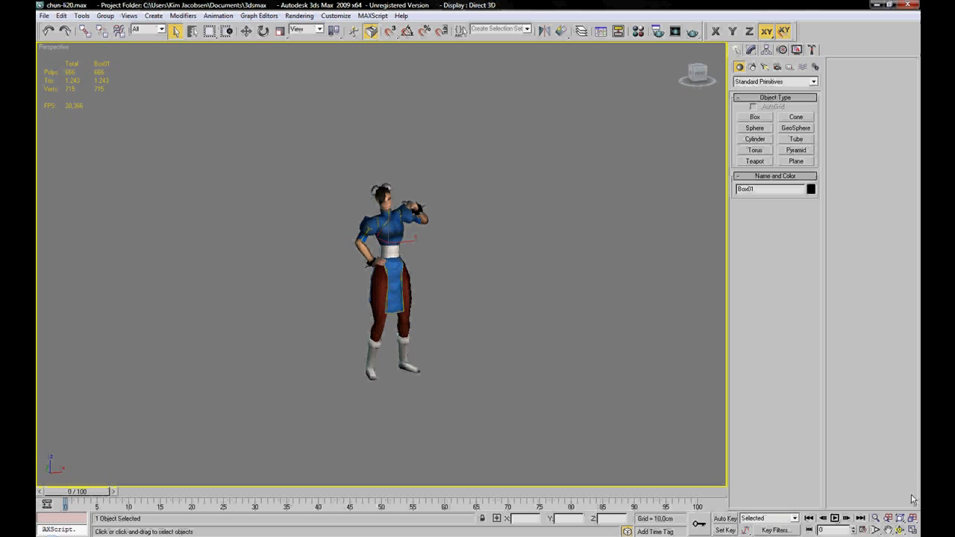
click(899, 518)
mouse_move(474, 267)
alt+middle_down()
mouse_move(330, 266)
mouse_move(478, 268)
alt+middle_up()
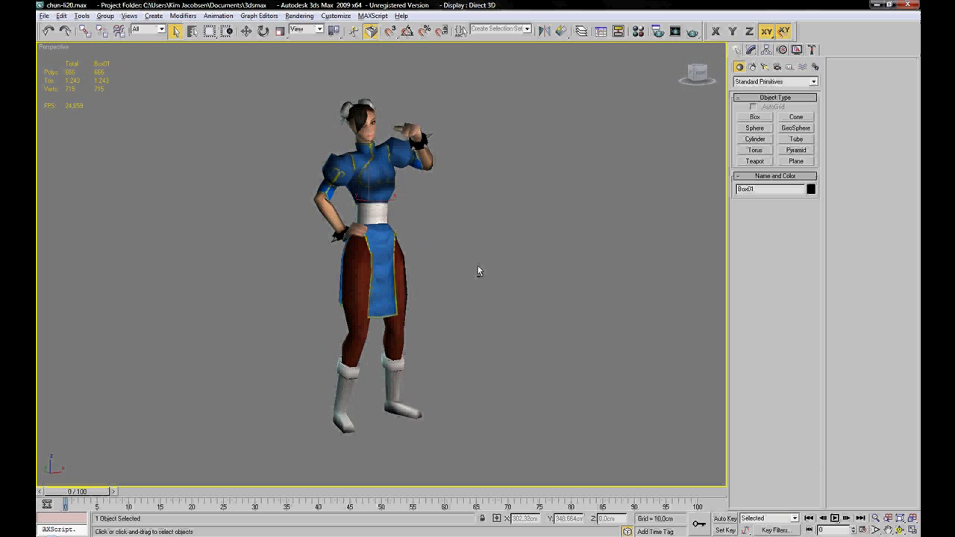
scroll(476, 271, up, 5)
scroll(475, 271, down, 4)
middle_drag(440, 137, 475, 184)
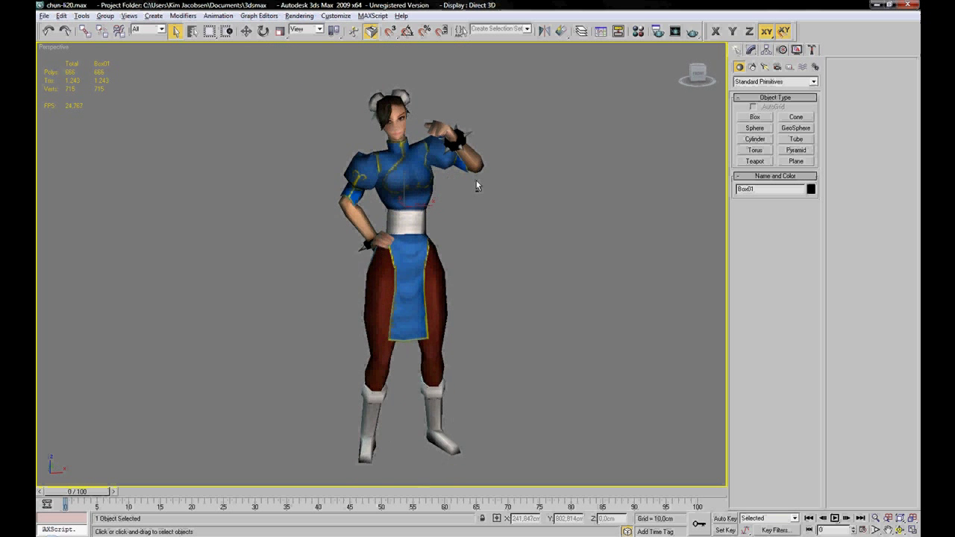
scroll(468, 183, down, 3)
scroll(450, 226, up, 2)
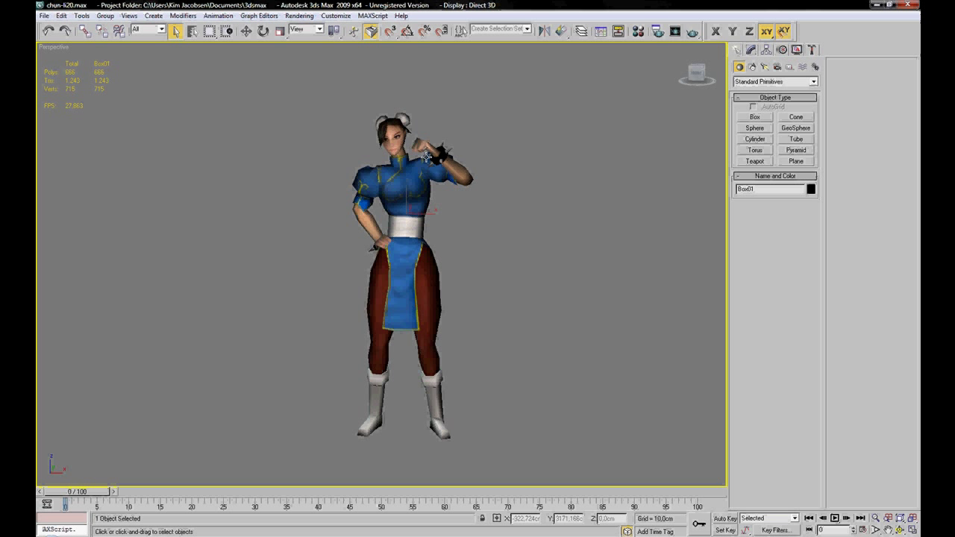
alt+middle_drag(374, 211, 379, 217)
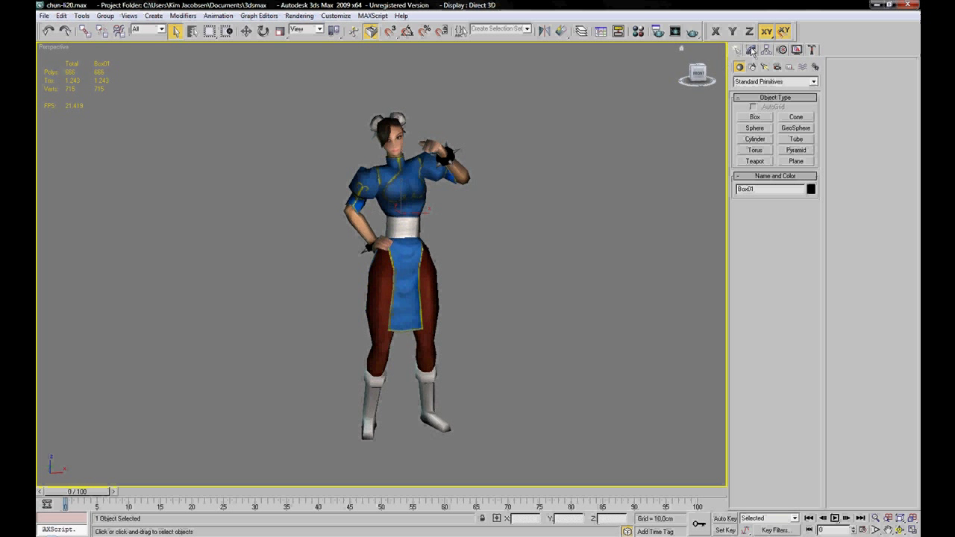
click(781, 49)
click(737, 50)
click(796, 50)
click(769, 50)
click(796, 50)
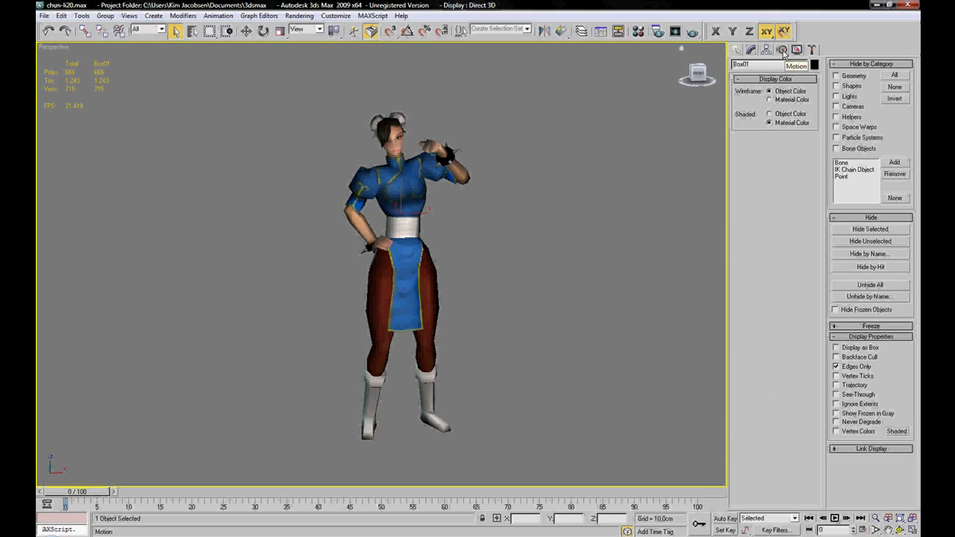
click(781, 50)
Step: Show the selected mesh's modifier settings and rename the object as Chun li
click(750, 50)
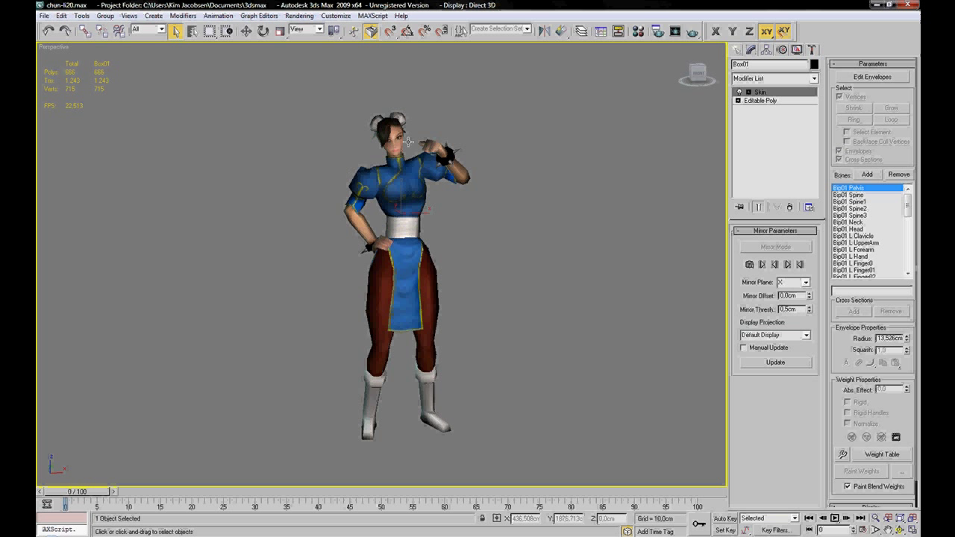
click(746, 65)
text(Cu)
click(421, 179)
Step: Locate the Skin modifier among the modifiers available for the character mesh
click(813, 79)
drag(812, 103, 813, 280)
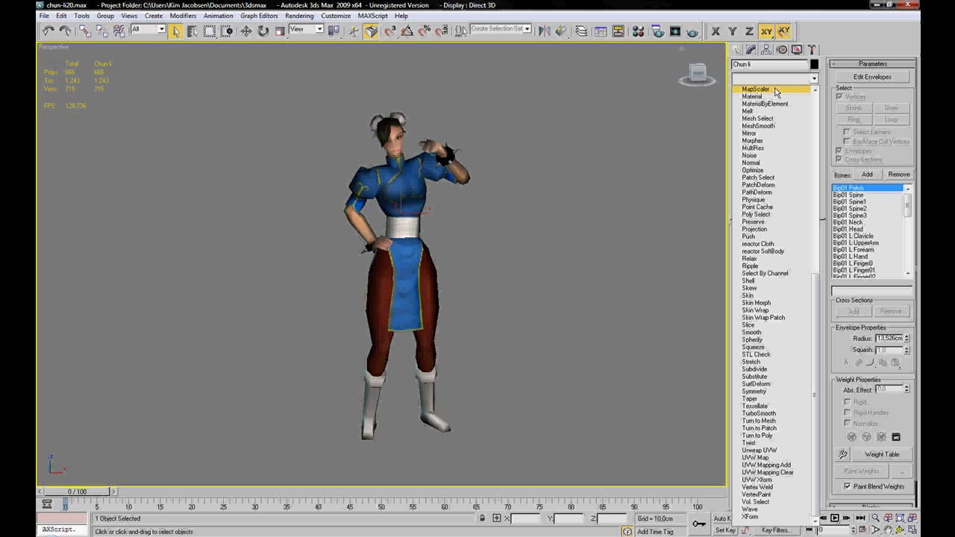
click(757, 295)
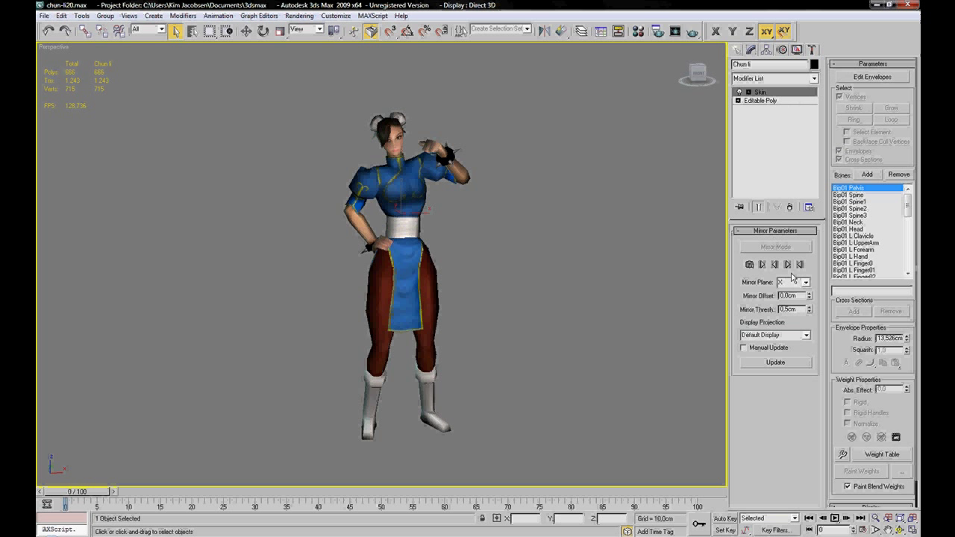
Step: Check which bones can be added to the Skin modifier and look over its existing bones, without adding any
click(866, 175)
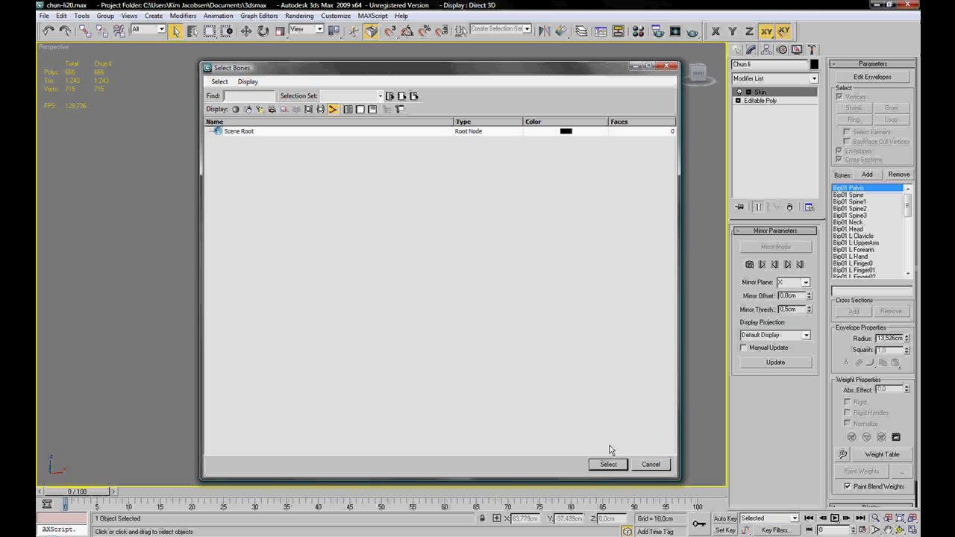
click(649, 464)
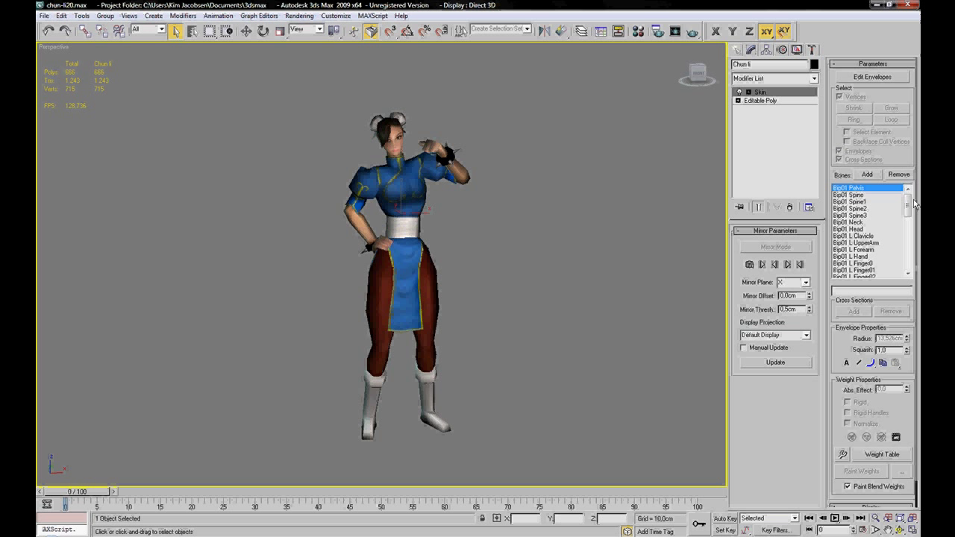
mouse_move(909, 206)
mouse_down()
mouse_move(918, 261)
mouse_move(920, 200)
mouse_up()
scroll(492, 198, down, 1)
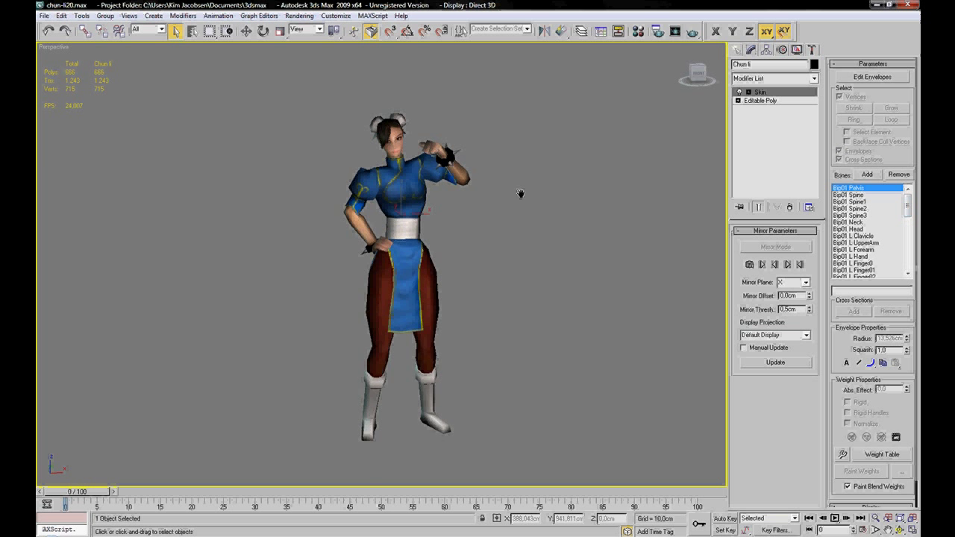
Step: Start editing the Skin modifier's envelopes with the Bip01 Pelvis bone active
scroll(500, 201, up, 4)
scroll(511, 211, down, 5)
alt+middle_drag(478, 222, 522, 205)
scroll(515, 216, up, 4)
scroll(491, 208, up, 5)
scroll(509, 171, down, 4)
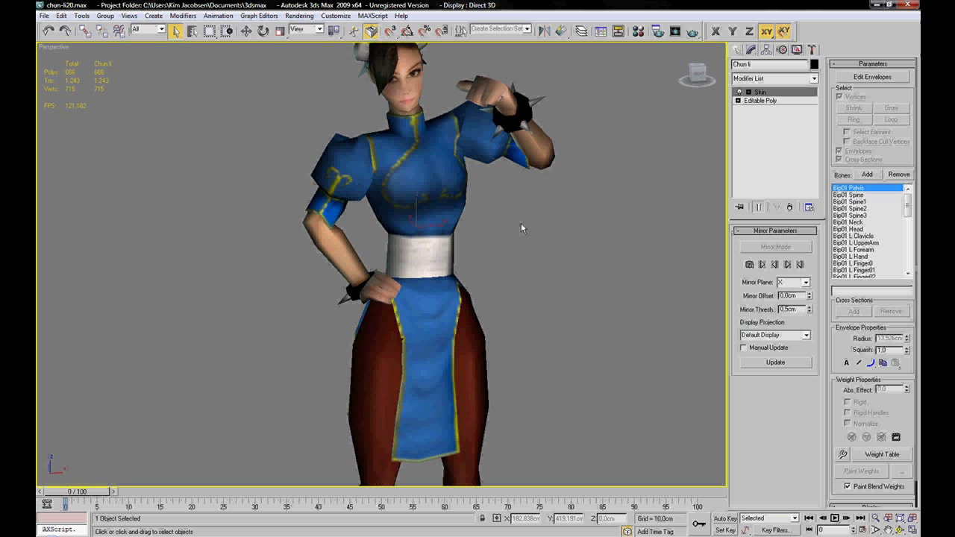
alt+middle_drag(521, 223, 445, 243)
click(871, 77)
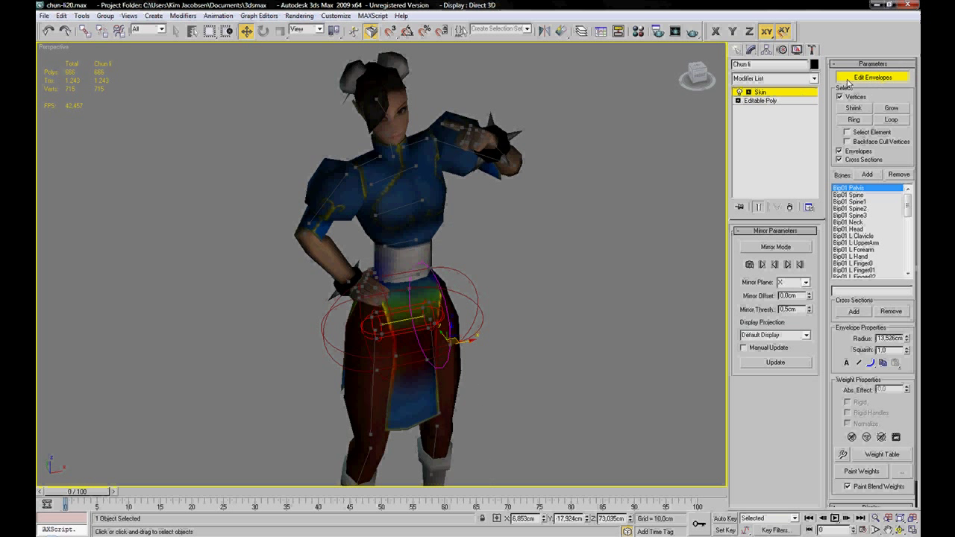
Step: Turn off vertex selection for the Skin modifier and display the mesh edges over the shaded character
middle_drag(537, 219, 575, 236)
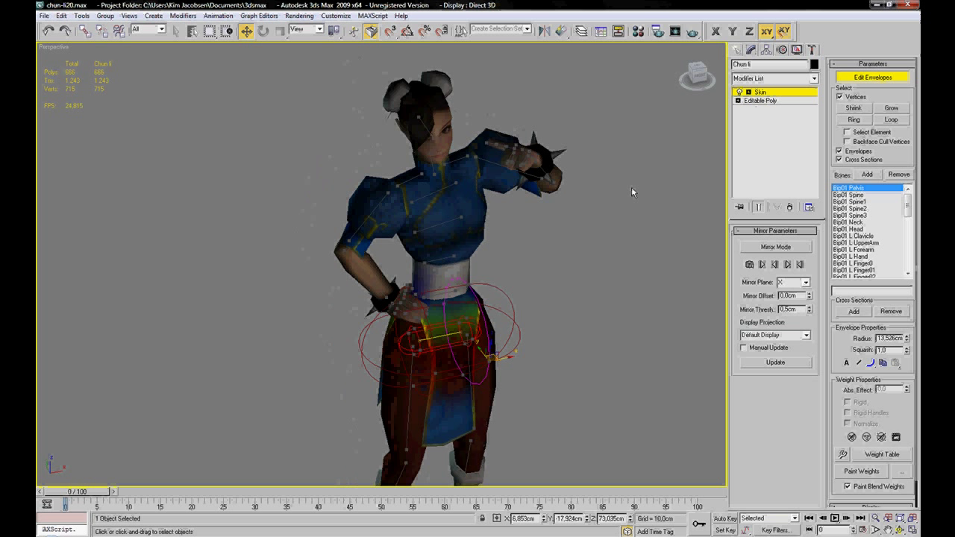
click(839, 96)
key(F4)
Step: Examine the pelvis bone's envelope and its weight colours around the hips and front cloth from the front and side
scroll(496, 250, up, 5)
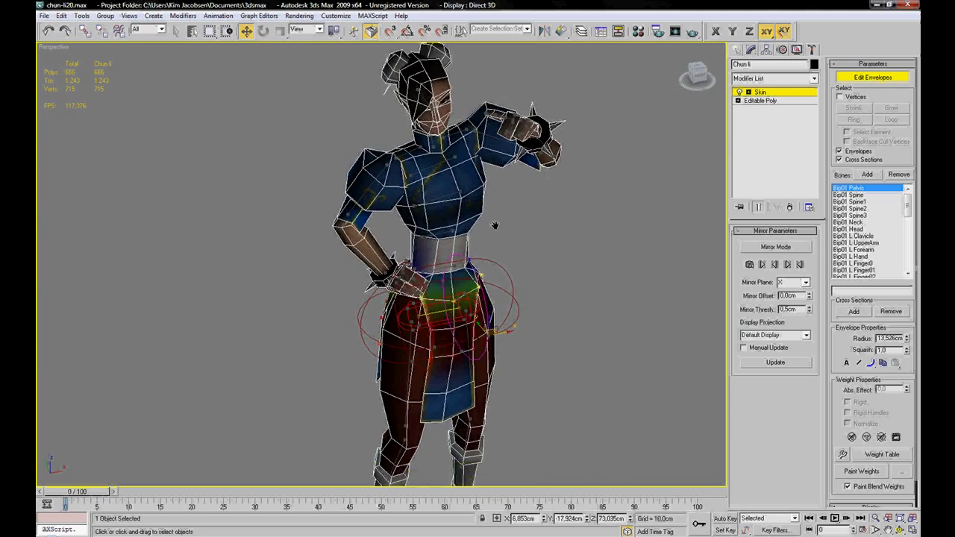
scroll(540, 192, down, 8)
alt+middle_drag(484, 255, 533, 258)
scroll(533, 259, up, 6)
middle_drag(544, 216, 409, 202)
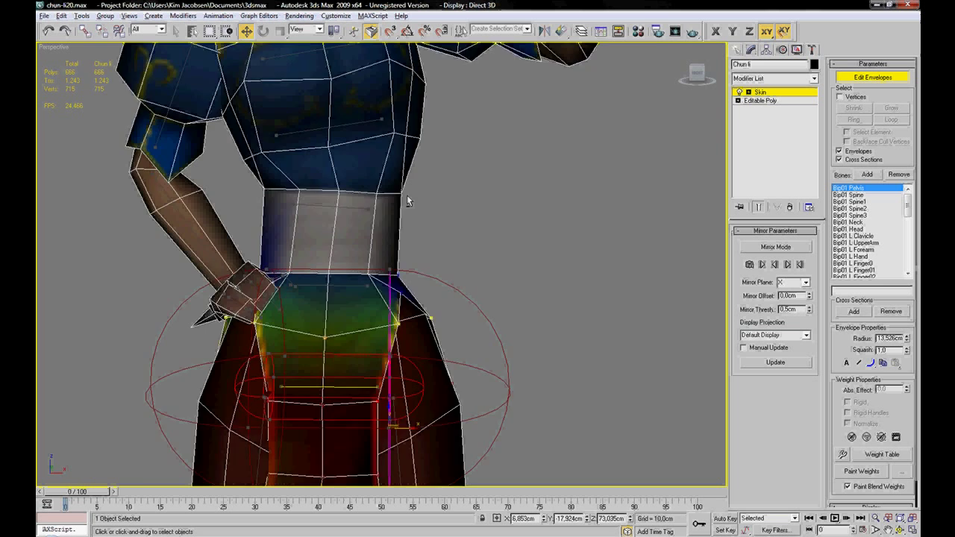
scroll(393, 213, down, 6)
scroll(383, 229, up, 6)
middle_drag(460, 272, 459, 207)
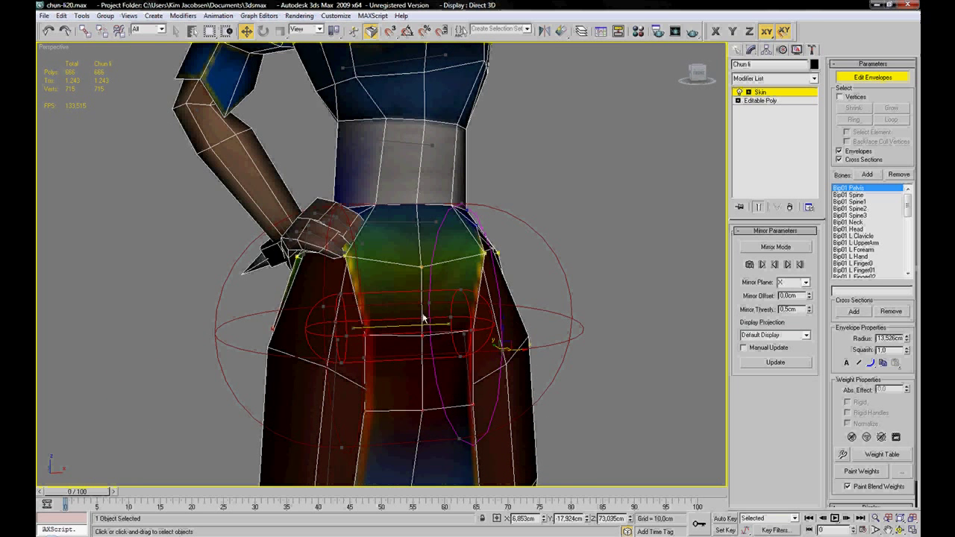
scroll(470, 266, down, 3)
mouse_move(435, 290)
alt+middle_down()
mouse_move(479, 290)
mouse_move(433, 295)
alt+middle_up()
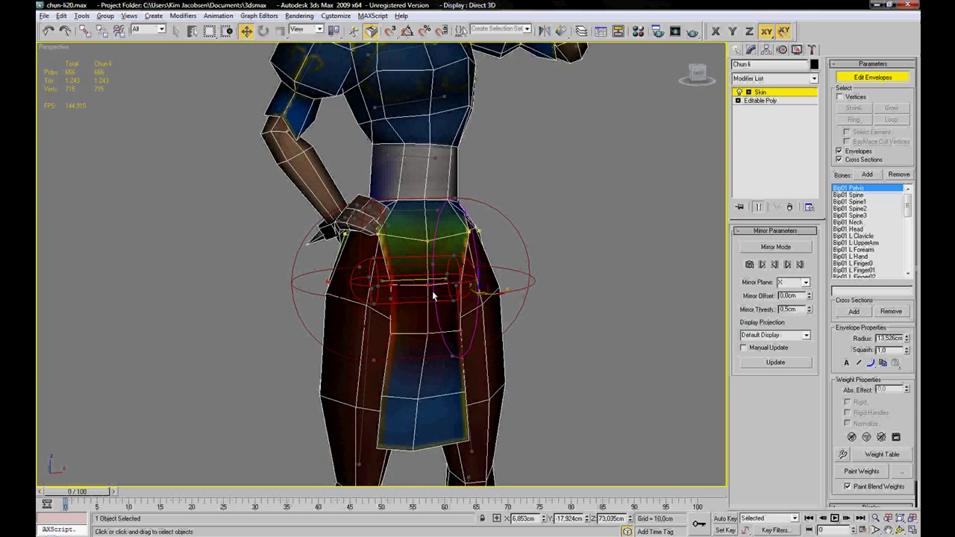
scroll(433, 297, up, 3)
alt+middle_drag(544, 277, 497, 250)
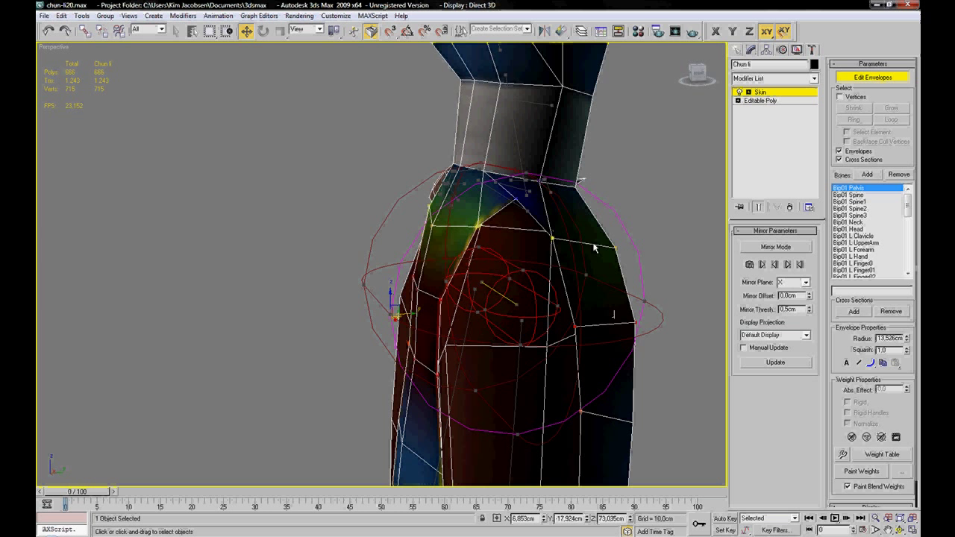
alt+middle_drag(384, 323, 308, 427)
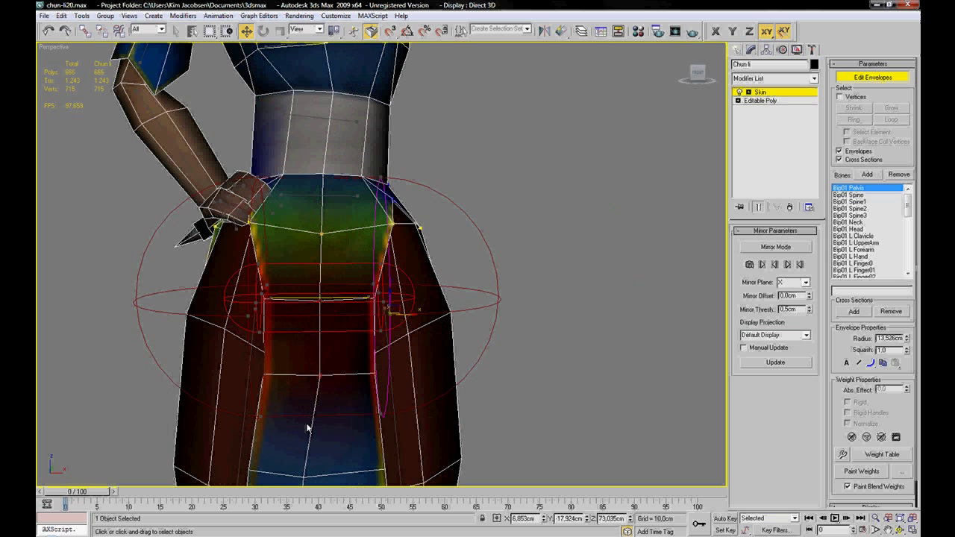
alt+middle_drag(345, 305, 399, 224)
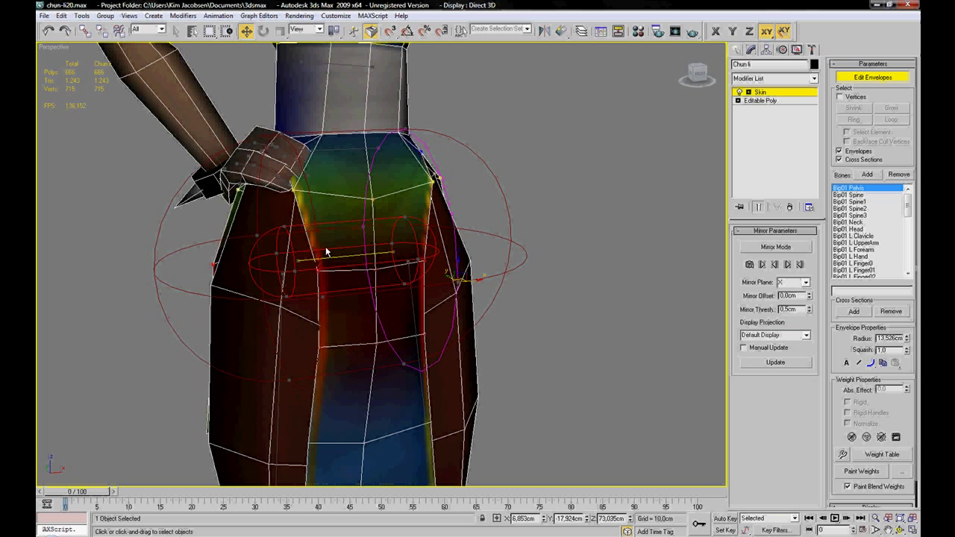
alt+middle_drag(377, 266, 429, 258)
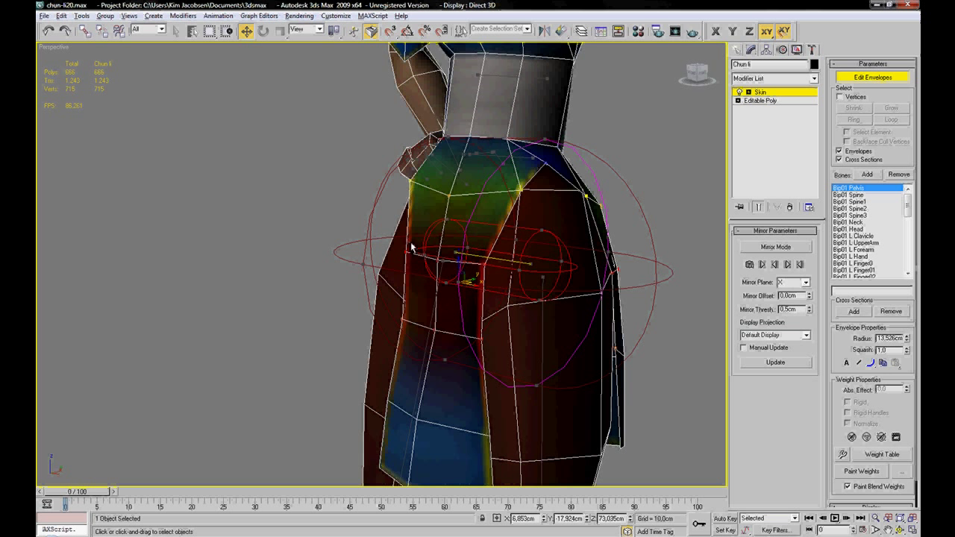
alt+middle_drag(482, 255, 460, 260)
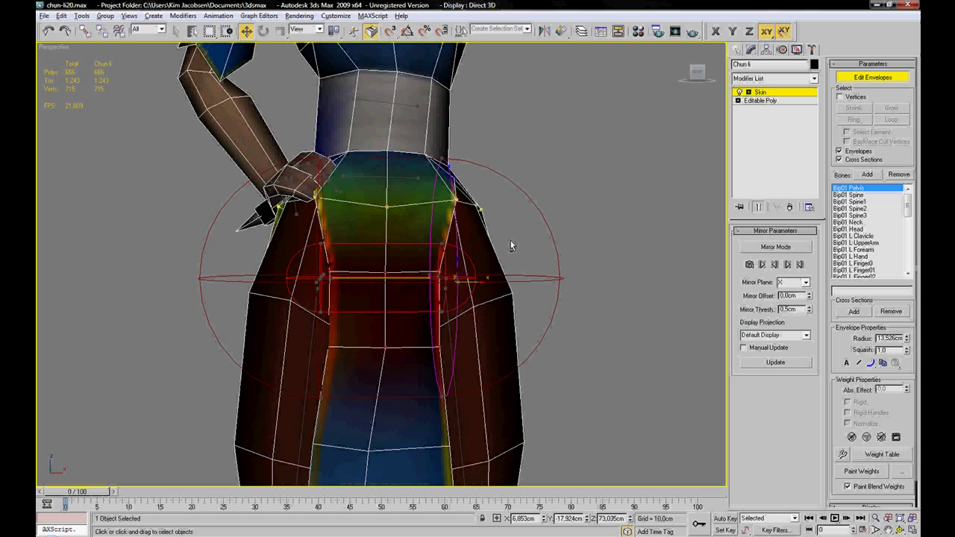
Step: Try raising one end of the pelvis bone's envelope to about Z 88 cm, check the waist and cloth weights, and undo the move
alt+middle_drag(511, 245, 504, 164)
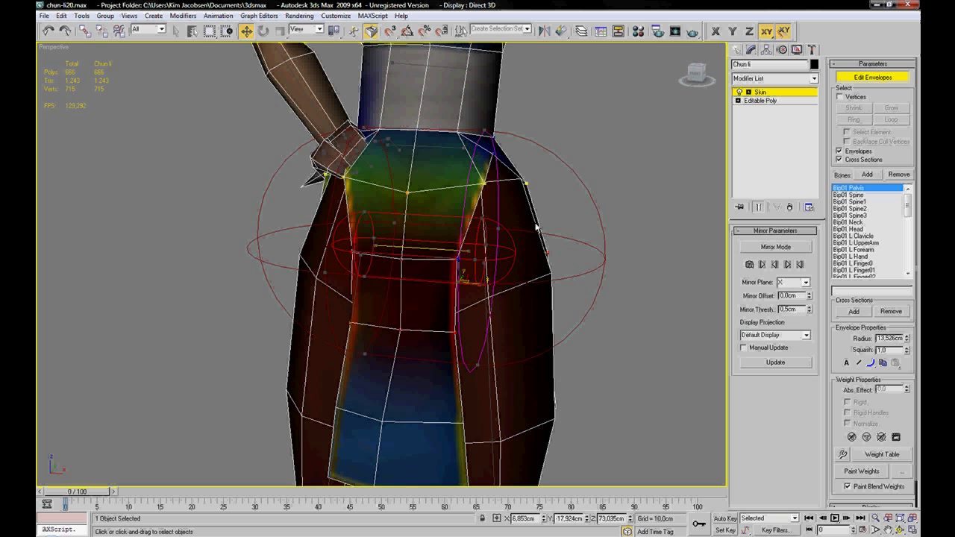
click(420, 247)
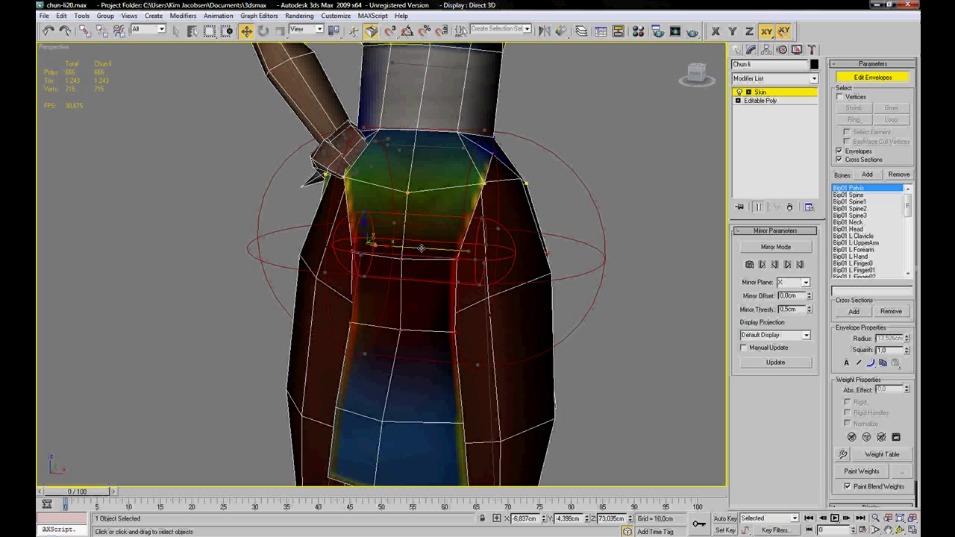
drag(365, 216, 366, 100)
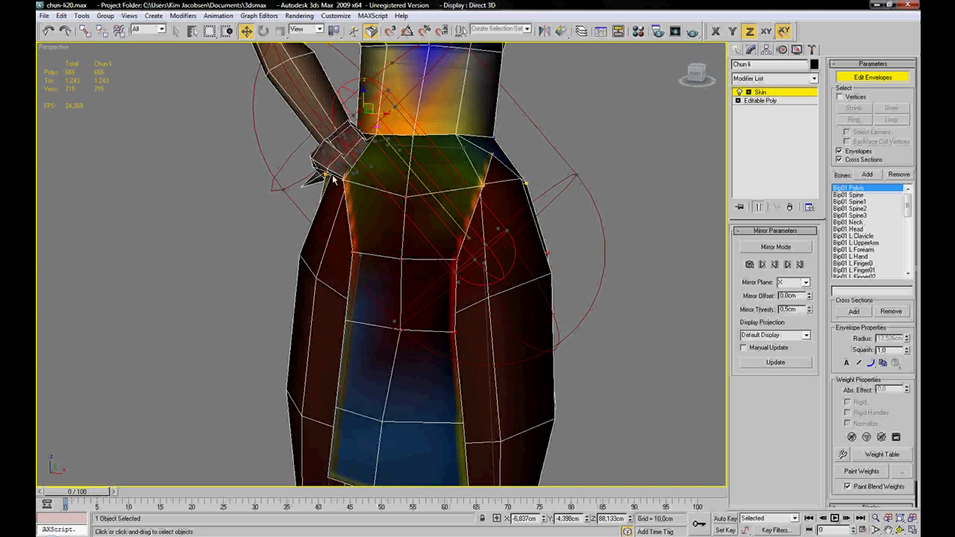
alt+middle_drag(325, 187, 387, 199)
scroll(388, 200, down, 5)
alt+middle_drag(500, 194, 440, 225)
scroll(440, 225, up, 5)
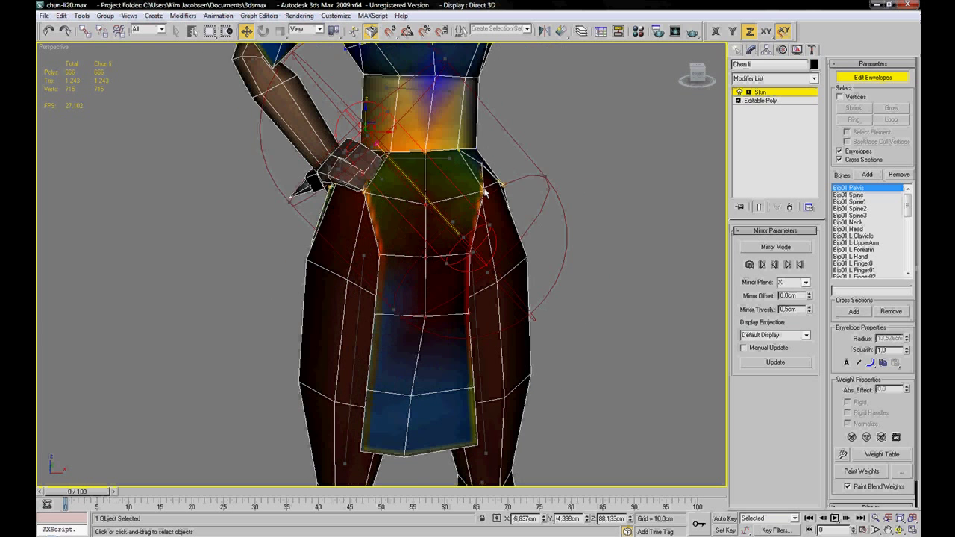
key(ctrl+z)
Step: Try moving the other end of the pelvis envelope outward along the X axis and undo the move
click(458, 243)
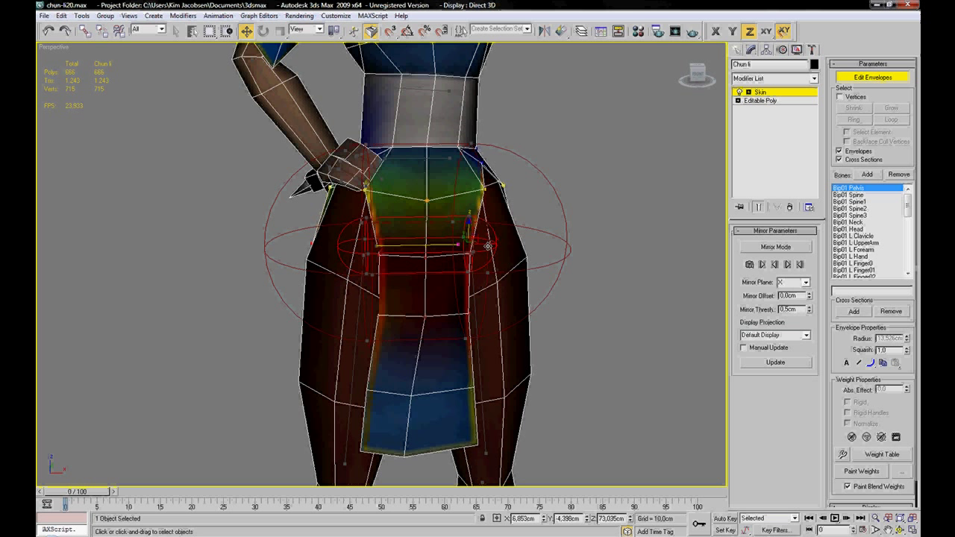
drag(477, 243, 515, 244)
key(ctrl+z)
alt+middle_drag(540, 263, 499, 263)
scroll(463, 258, up, 3)
scroll(499, 259, down, 4)
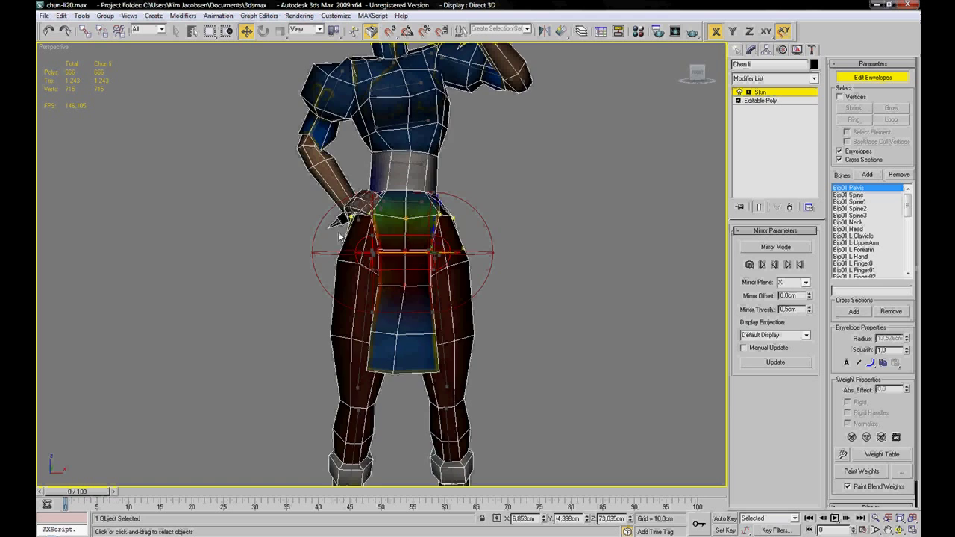
alt+middle_drag(469, 234, 505, 231)
scroll(494, 243, down, 3)
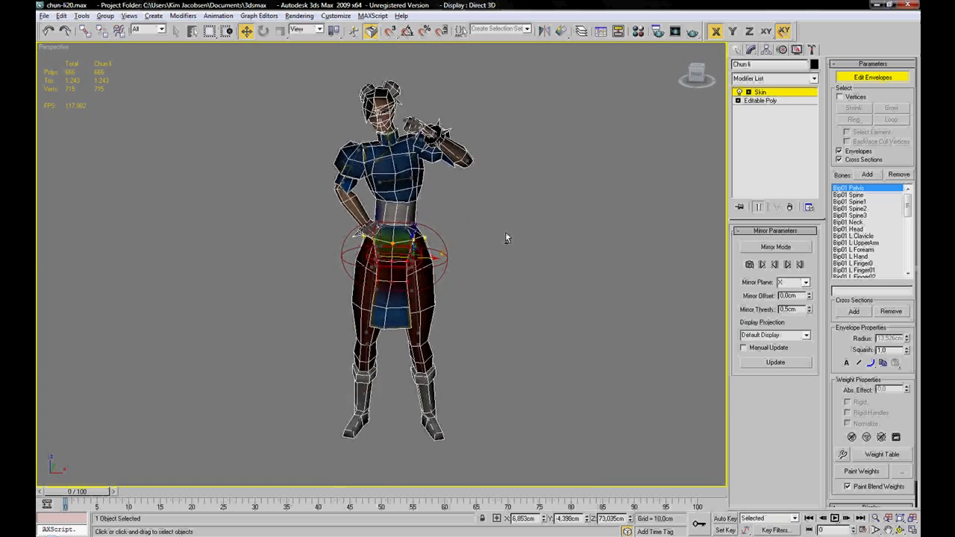
Step: Activate the Bip01 L Thigh envelope and examine its weight colours along the thigh, knee and calf
scroll(505, 237, up, 5)
middle_drag(519, 310, 516, 285)
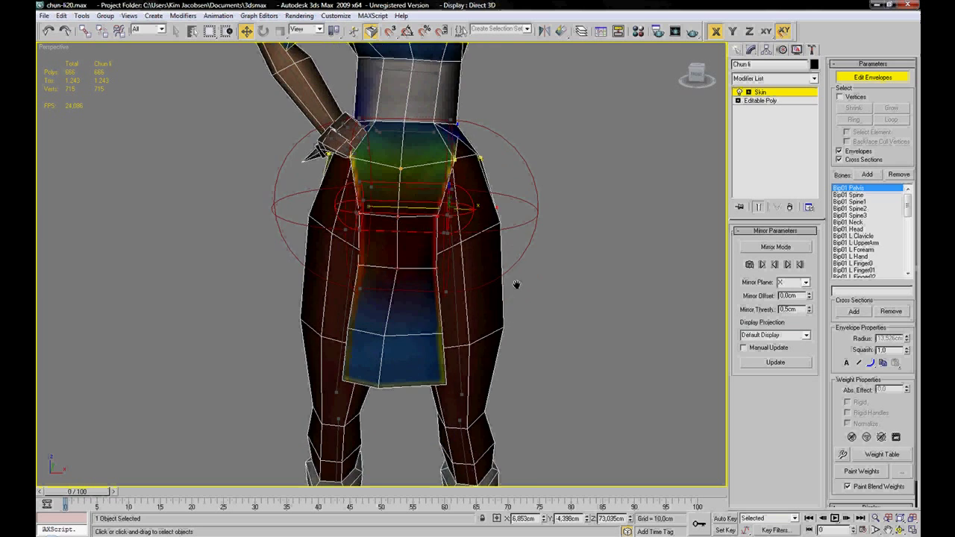
click(453, 306)
alt+middle_drag(473, 314, 443, 233)
scroll(479, 301, up, 3)
scroll(443, 233, up, 4)
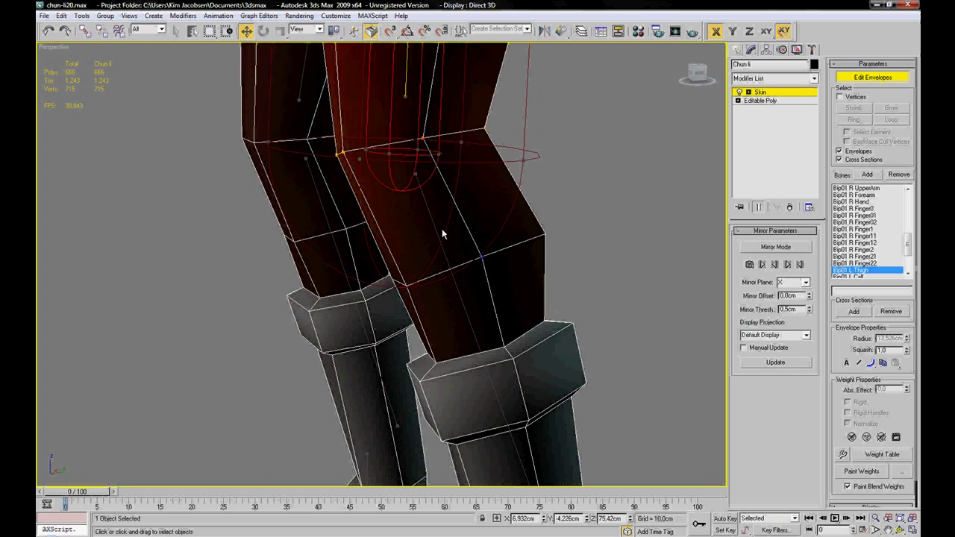
middle_drag(525, 235, 503, 259)
alt+middle_drag(436, 185, 416, 232)
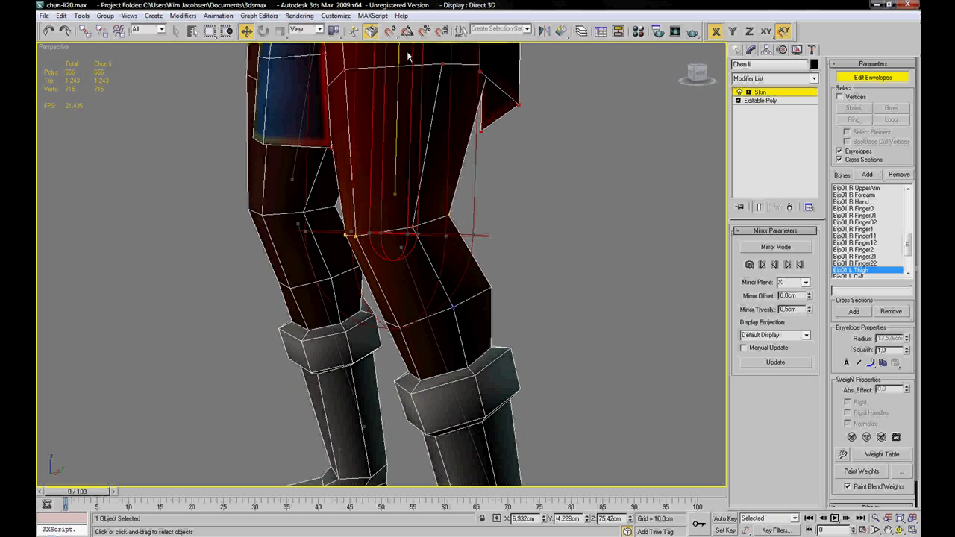
middle_drag(412, 116, 414, 177)
scroll(410, 170, down, 4)
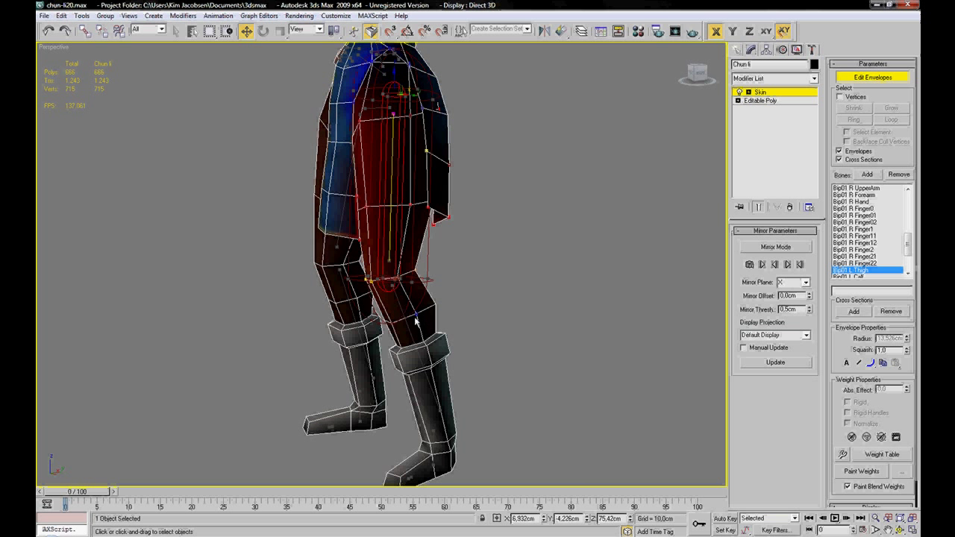
mouse_move(431, 330)
alt+middle_down()
mouse_move(258, 309)
mouse_move(432, 316)
alt+middle_up()
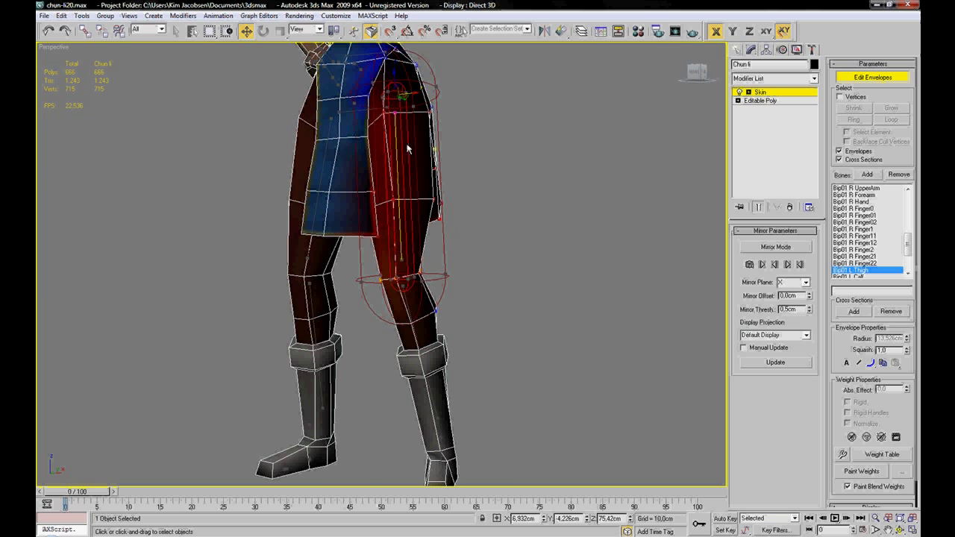
Step: Compare the left thigh envelope's influence on the leg and the front and back cloth from the front and side
alt+middle_drag(475, 205, 471, 237)
scroll(433, 238, down, 3)
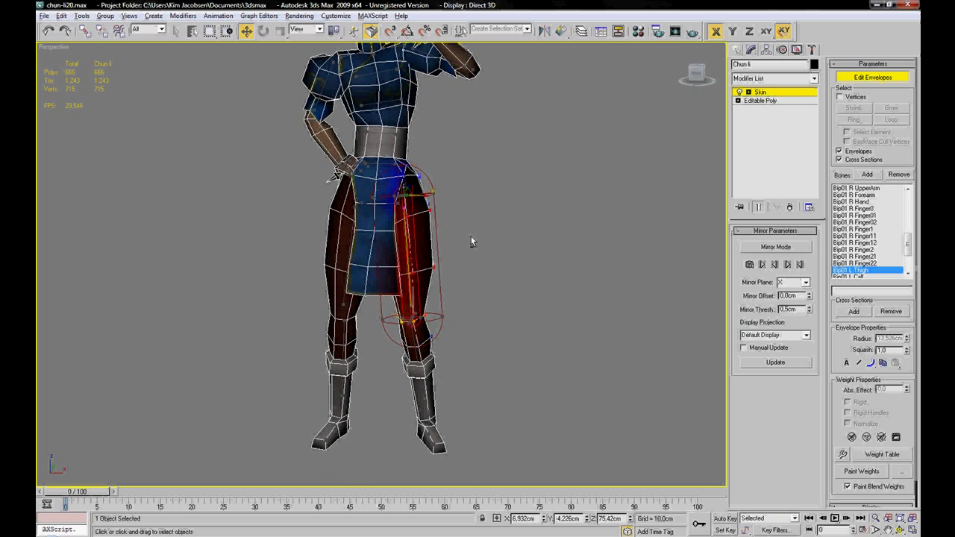
scroll(471, 238, up, 3)
alt+middle_drag(466, 272, 421, 278)
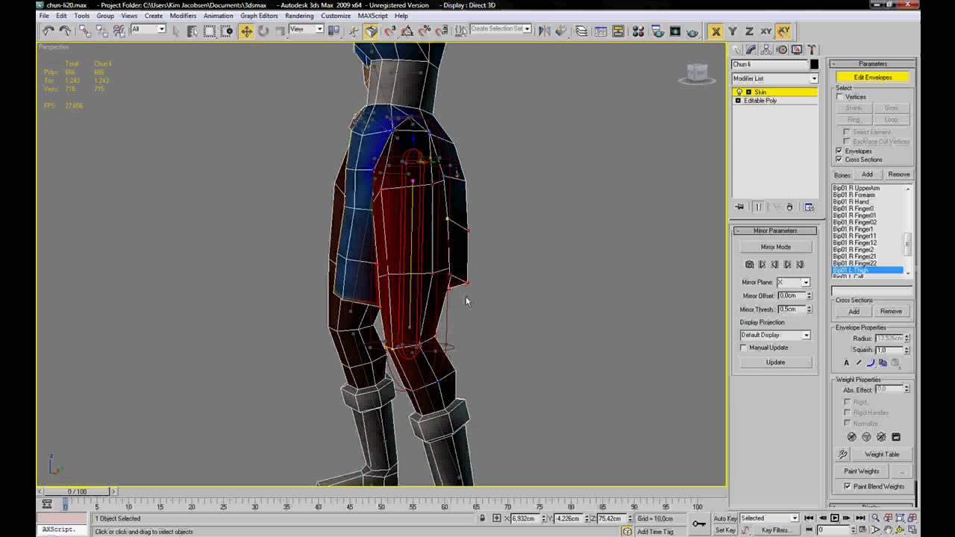
alt+middle_drag(465, 302, 542, 271)
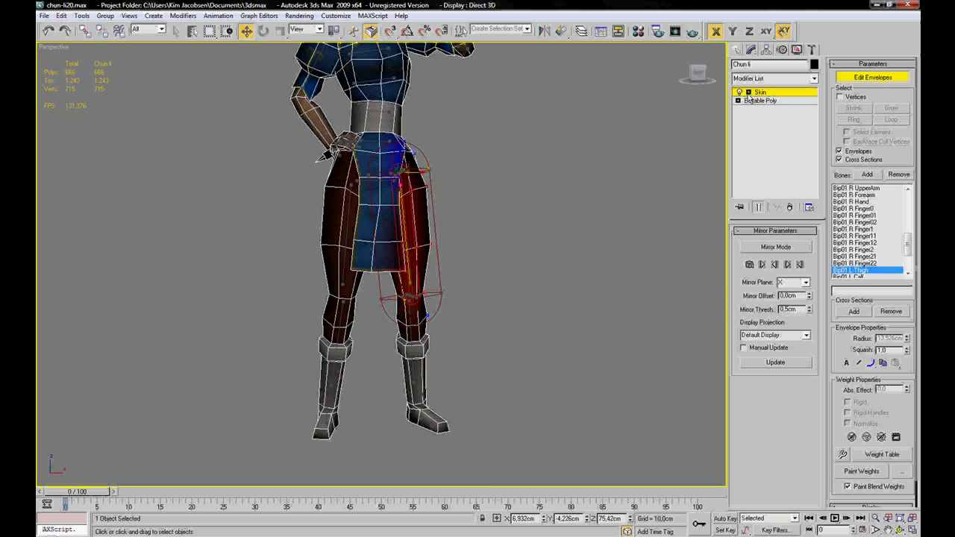
middle_drag(494, 224, 519, 235)
alt+middle_drag(554, 282, 494, 314)
scroll(518, 284, up, 3)
scroll(492, 297, down, 3)
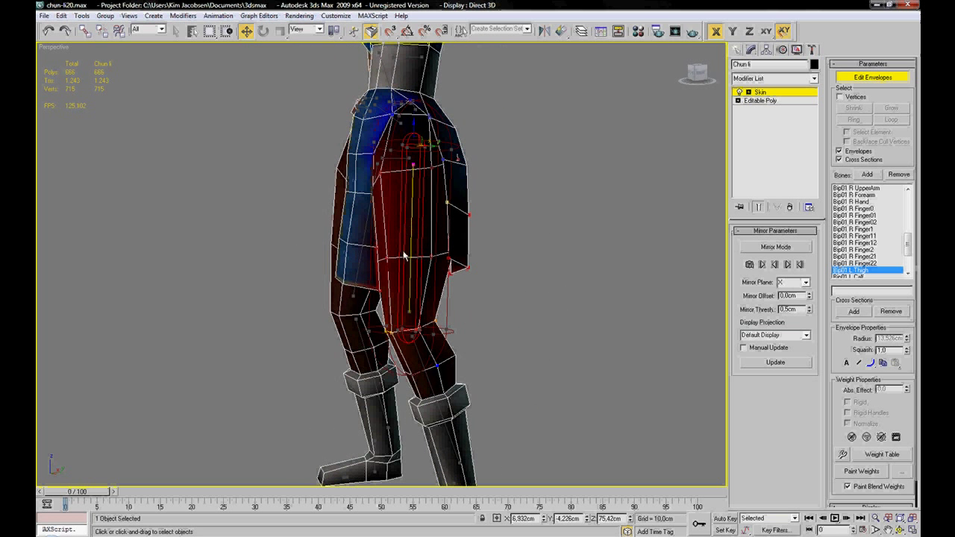
alt+middle_drag(403, 219, 466, 215)
middle_drag(469, 165, 467, 179)
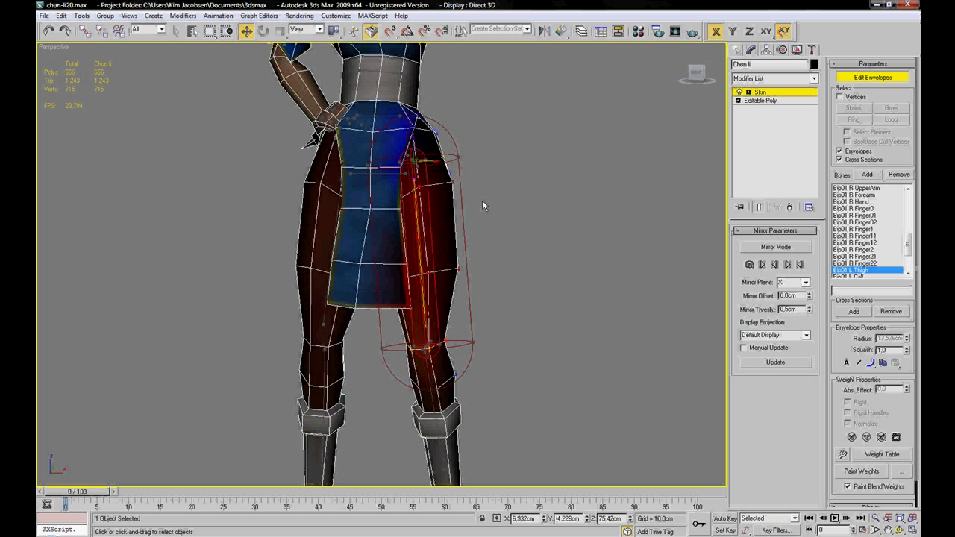
Step: Turn on vertex selection for the Skin modifier and set the left thigh bone's absolute effect on the back knee vertex to 0
click(841, 98)
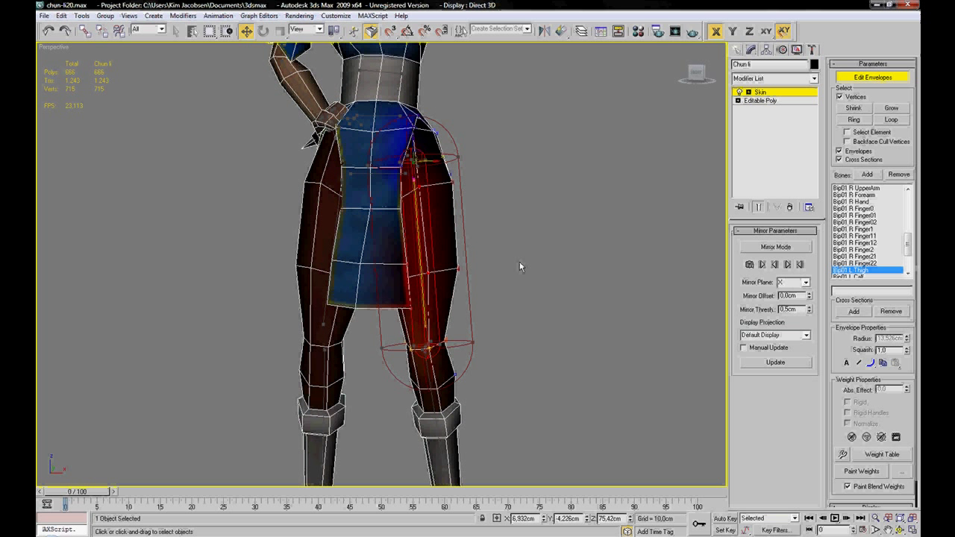
middle_drag(519, 261, 498, 306)
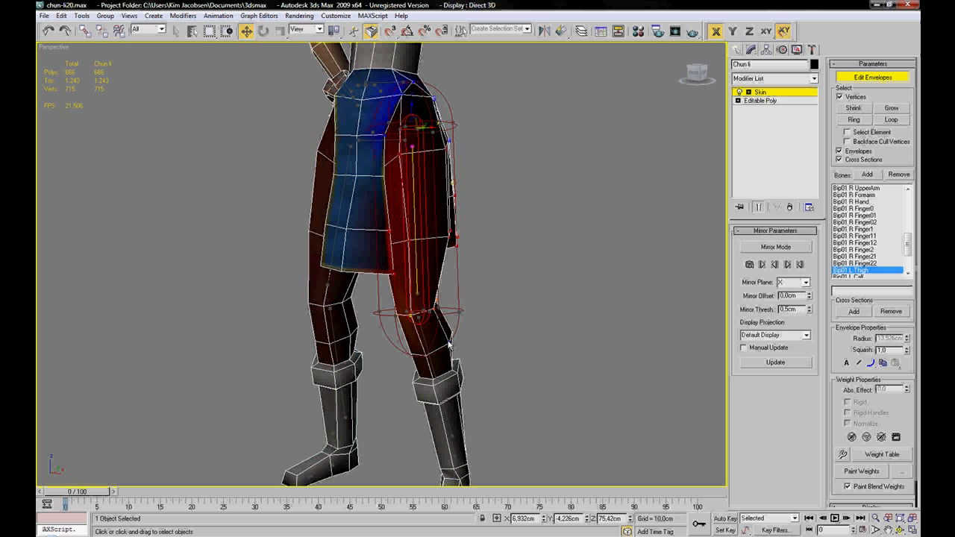
middle_drag(530, 354, 527, 332)
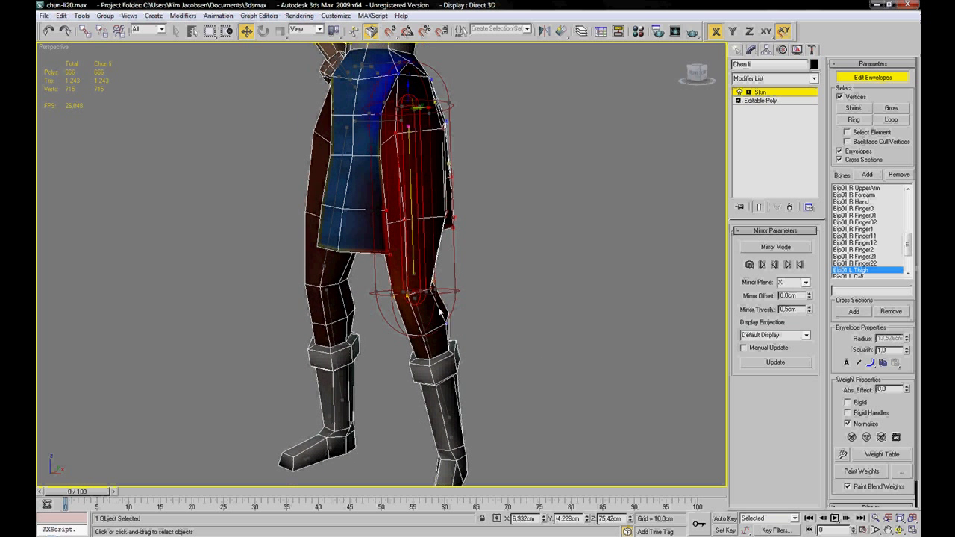
alt+middle_drag(440, 313, 479, 319)
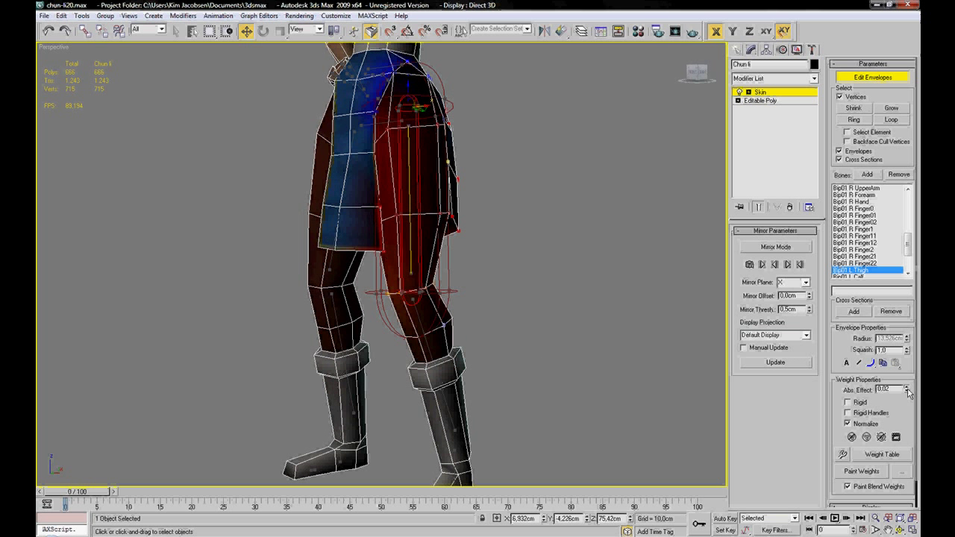
alt+middle_drag(553, 329, 478, 326)
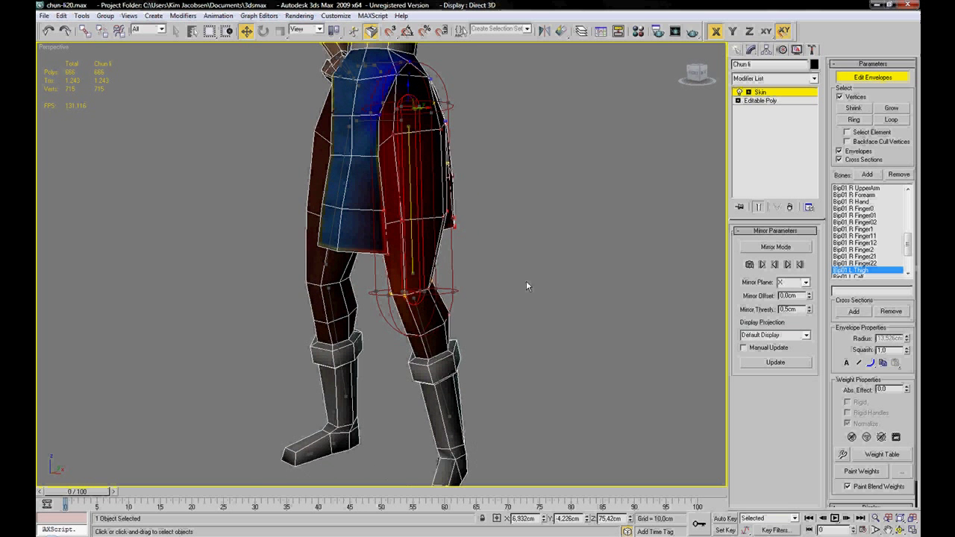
Step: Examine the left thigh bone's weights on the front cloth and legs from the front and the opposite side
scroll(461, 302, up, 3)
scroll(575, 253, down, 1)
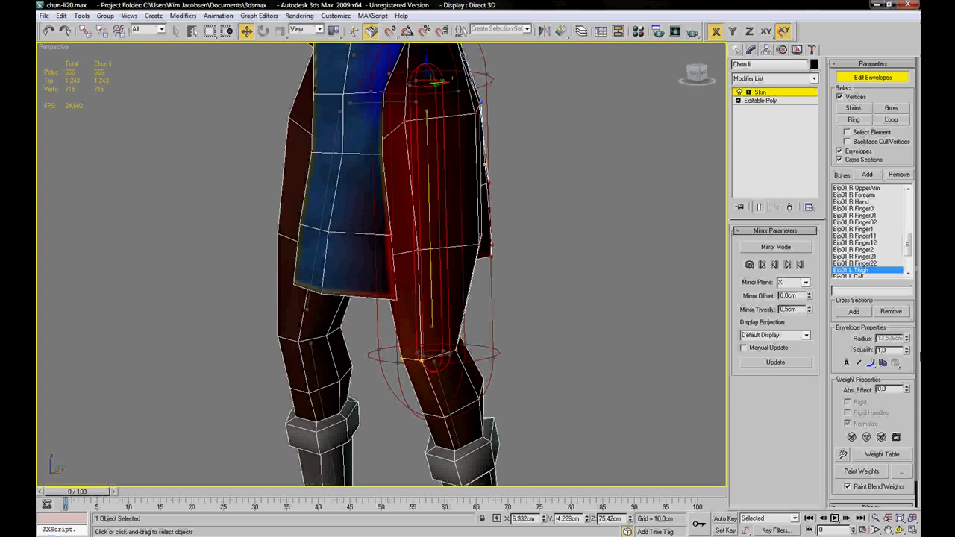
middle_drag(552, 224, 529, 287)
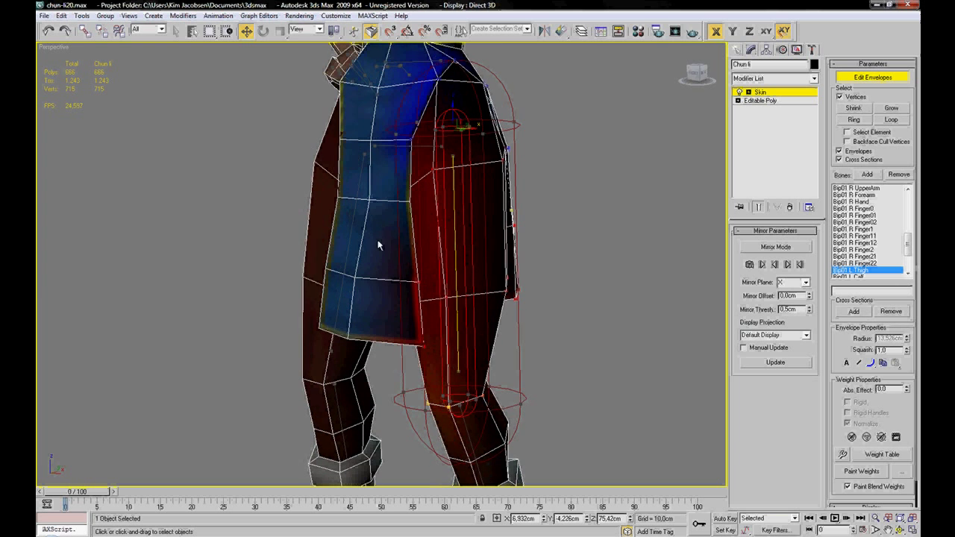
alt+middle_drag(378, 239, 530, 213)
scroll(383, 233, down, 4)
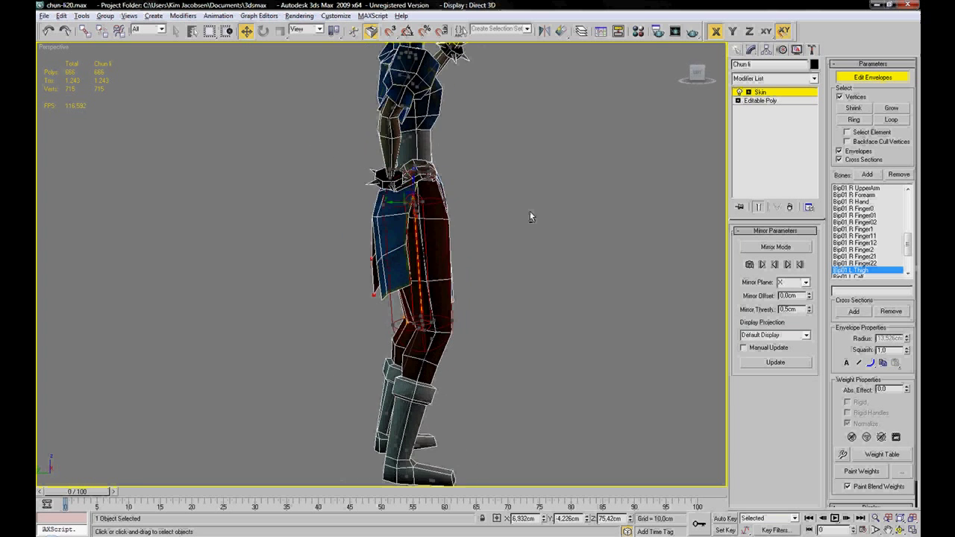
scroll(571, 246, down, 2)
alt+middle_drag(572, 247, 548, 253)
scroll(541, 257, up, 2)
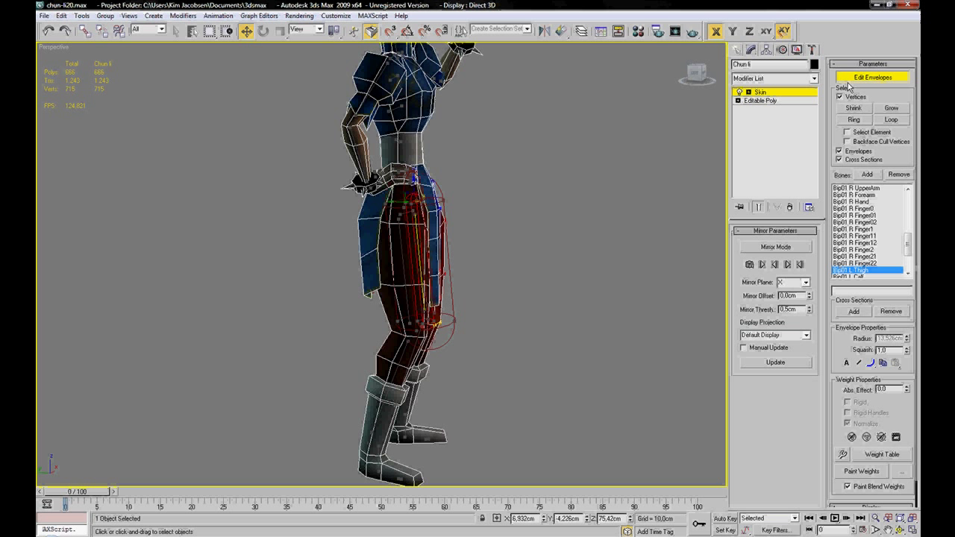
Step: Stop editing the envelopes and unhide Layer01, which holds the biped bones
click(873, 80)
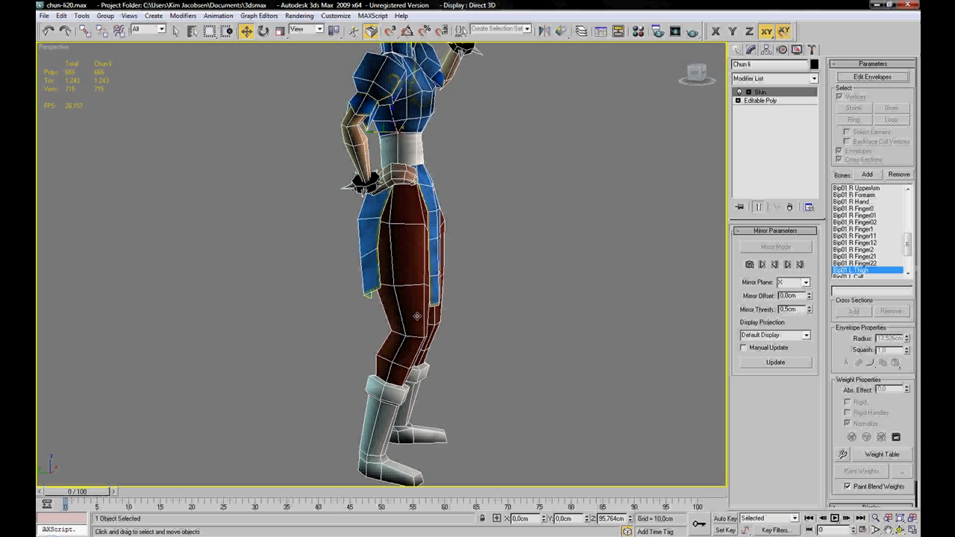
click(408, 334)
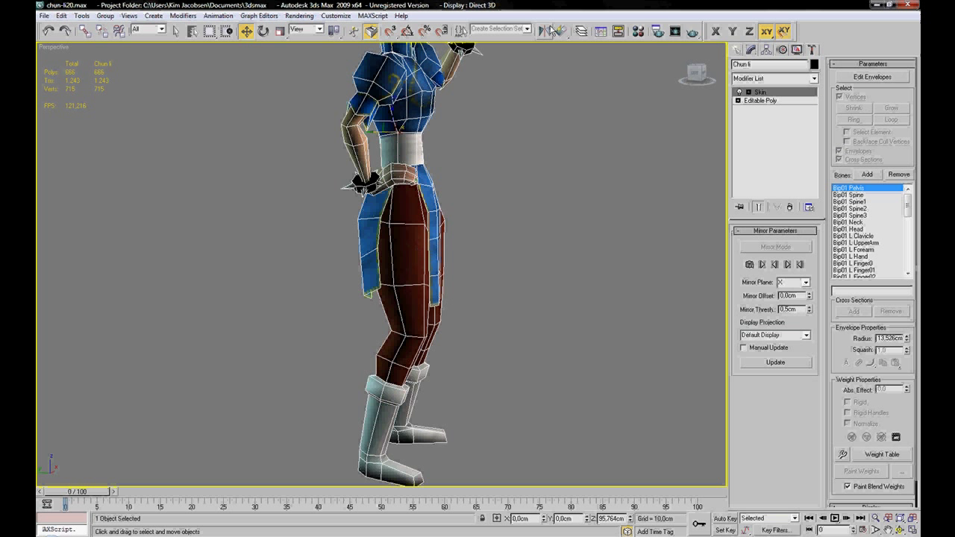
click(581, 31)
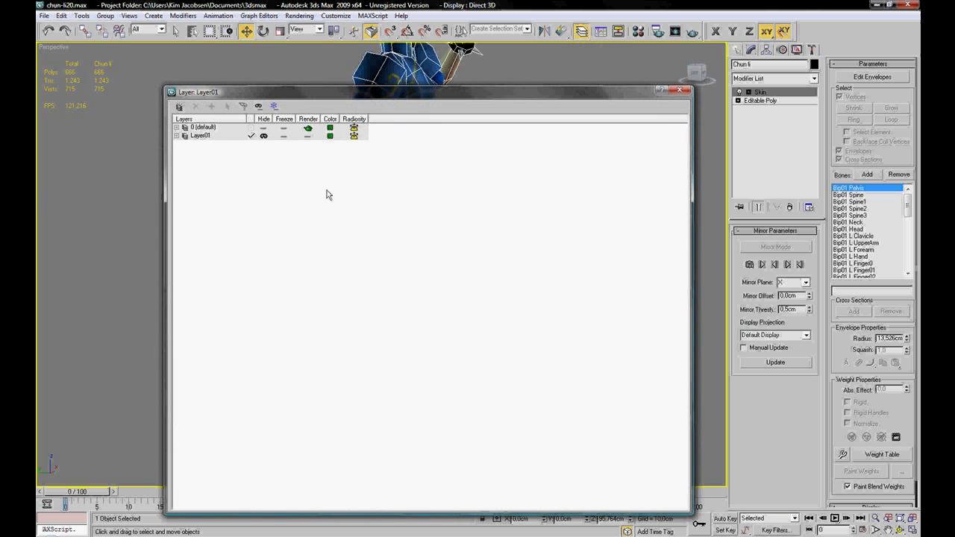
click(264, 137)
click(680, 91)
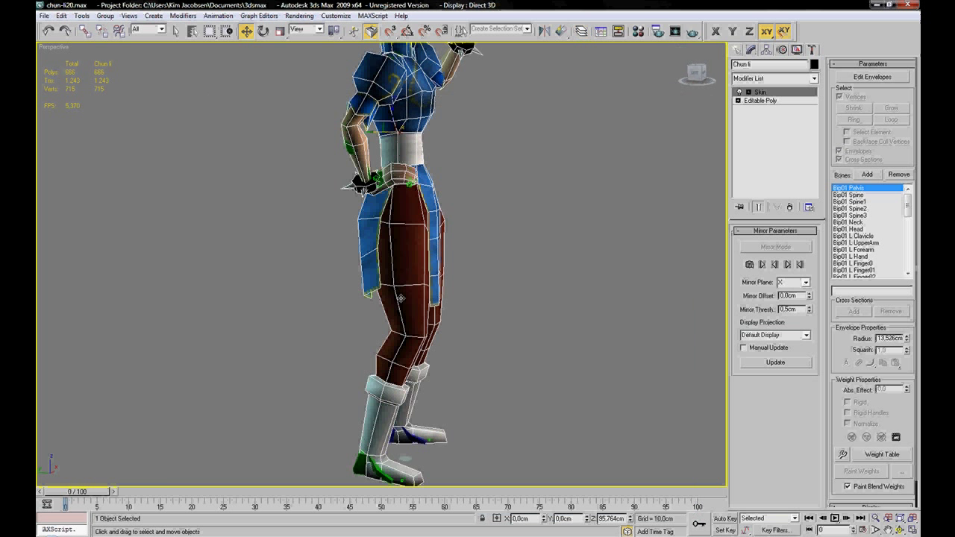
Step: Rotate the biped's right thigh bone about 91 degrees around X to raise the leg forward
click(403, 259)
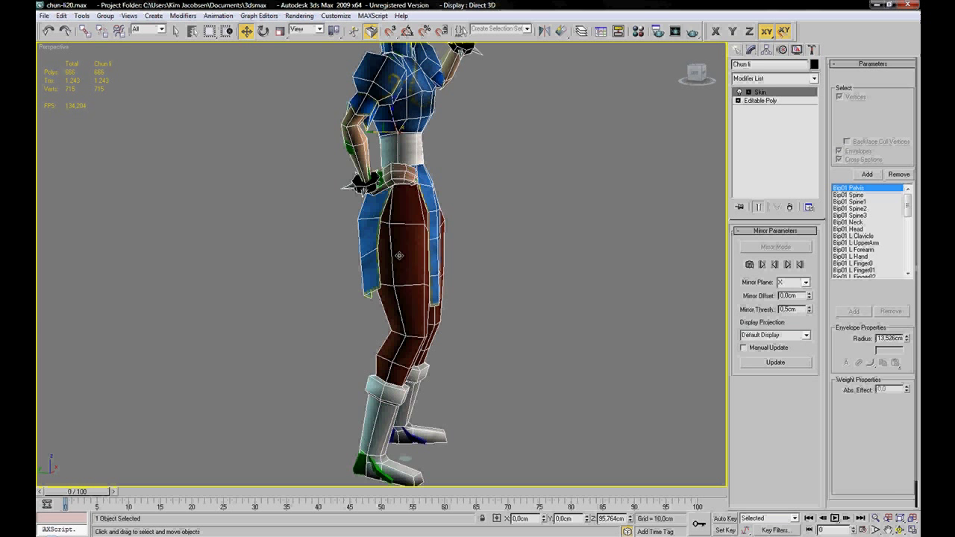
key(e)
drag(399, 218, 358, 120)
Step: Bend the right knee by rotating the Bip01 R Calf bone about -75 degrees around Z in the Local coordinate system
click(567, 225)
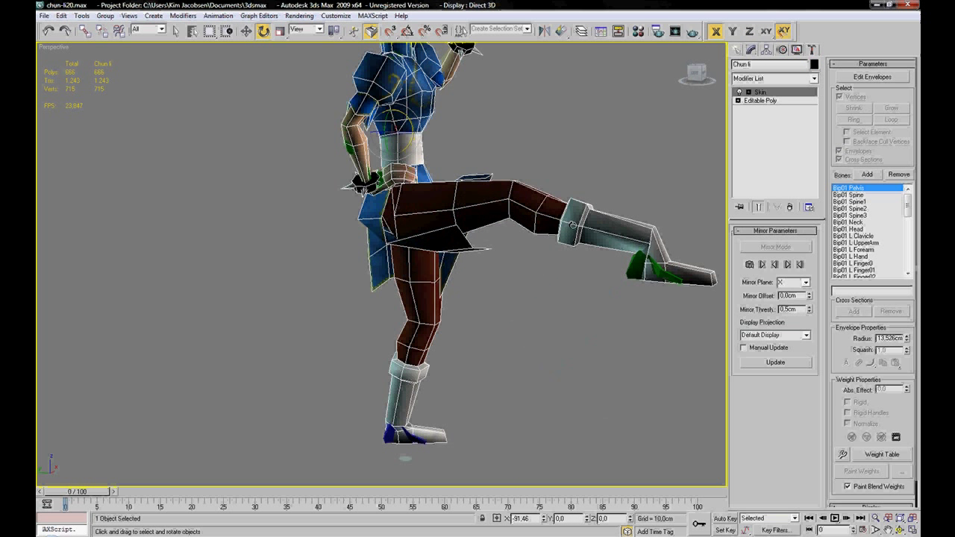
drag(532, 182, 553, 197)
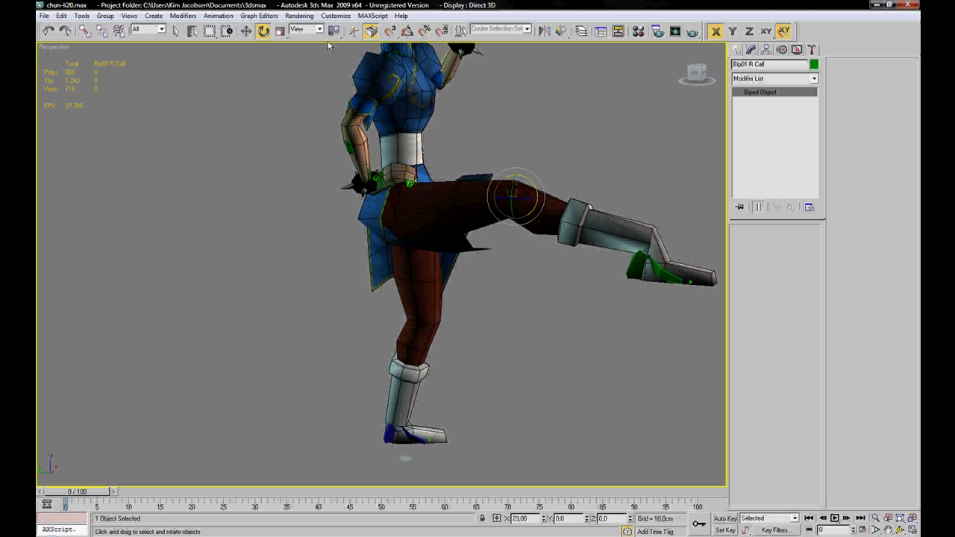
click(319, 30)
click(298, 66)
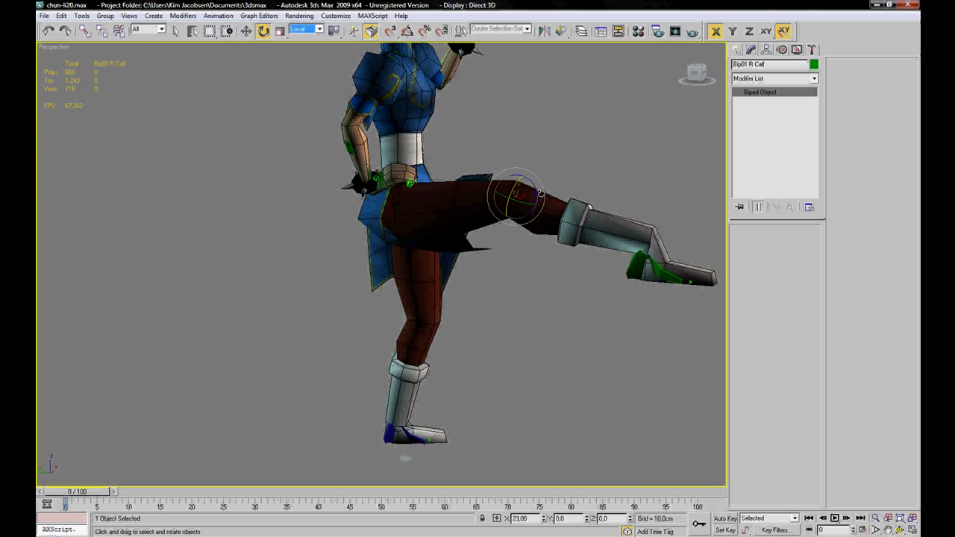
drag(539, 194, 570, 257)
alt+middle_drag(616, 258, 473, 243)
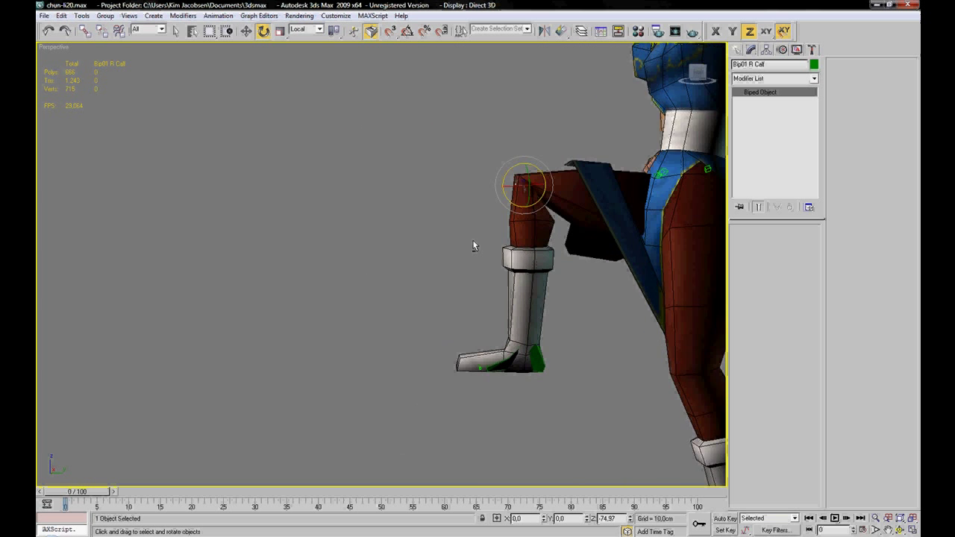
Step: Edit the envelopes of the Chun li mesh and examine how the bent right knee deforms from both sides
scroll(478, 276, up, 8)
mouse_move(485, 282)
alt+middle_down()
mouse_move(490, 237)
mouse_move(482, 264)
mouse_move(416, 261)
mouse_move(508, 241)
mouse_move(598, 243)
mouse_move(462, 258)
mouse_move(494, 270)
alt+middle_up()
click(490, 238)
click(859, 78)
scroll(598, 244, down, 4)
scroll(494, 269, up, 4)
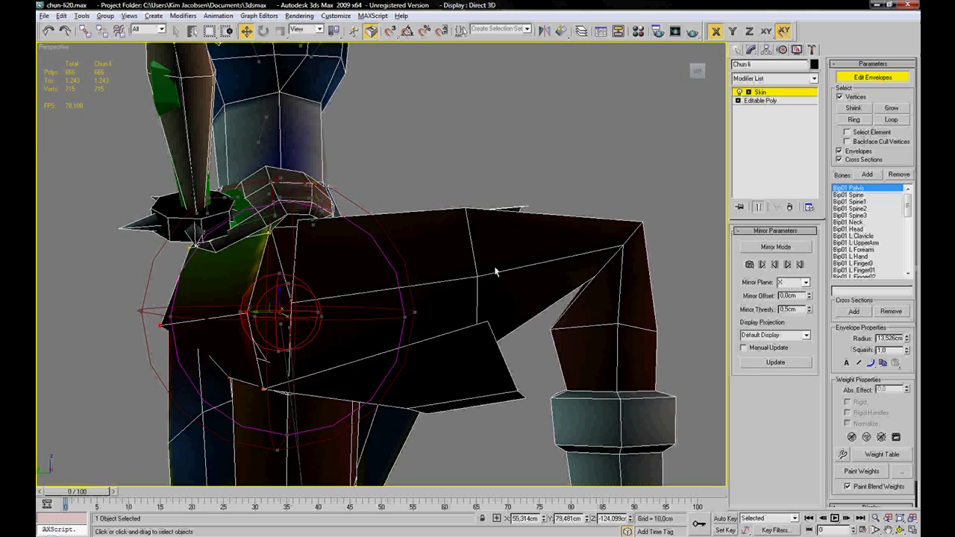
middle_drag(641, 272, 552, 234)
scroll(552, 274, up, 4)
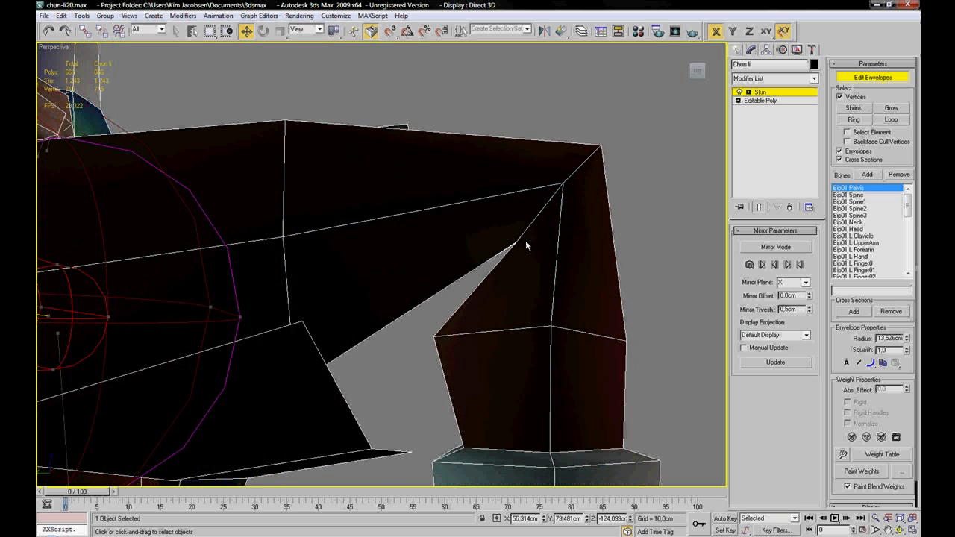
scroll(529, 267, down, 3)
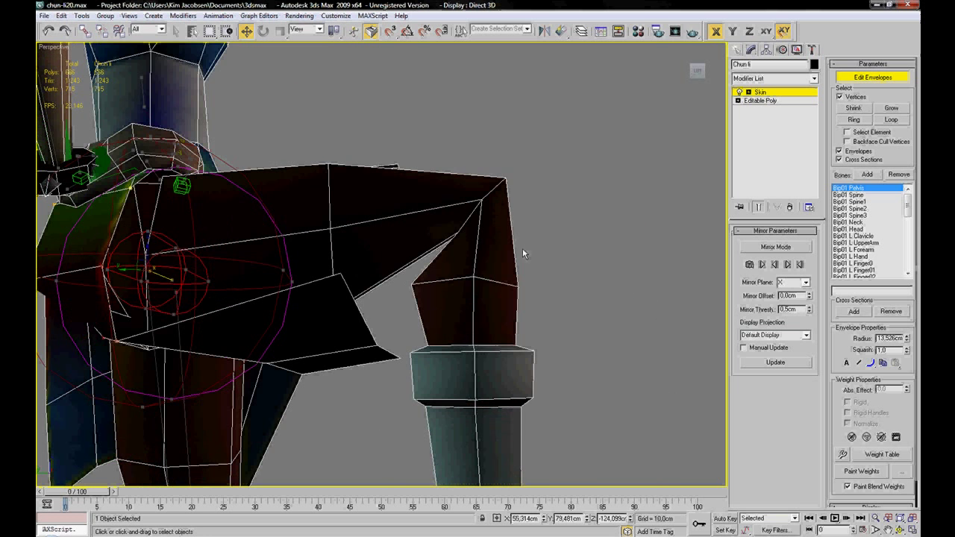
alt+middle_drag(515, 241, 572, 258)
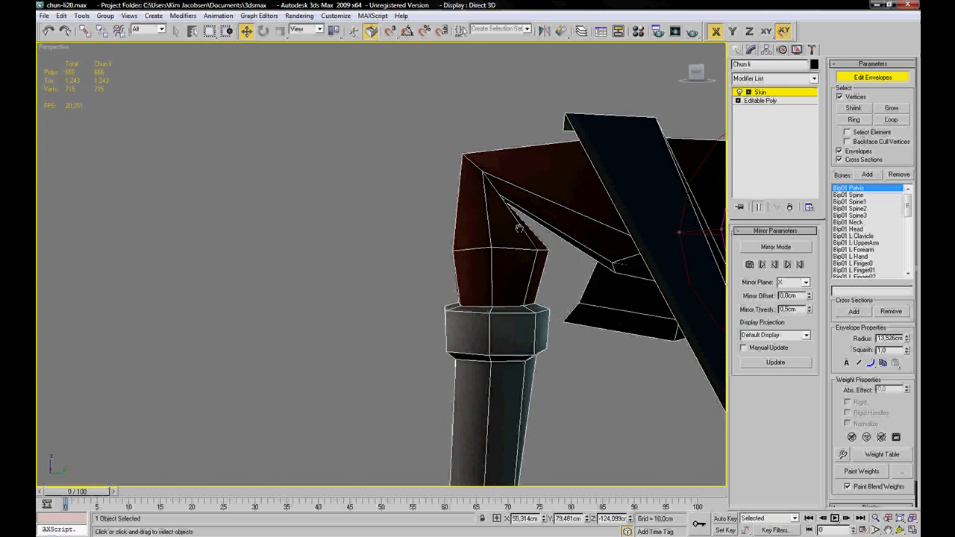
alt+middle_drag(581, 438, 486, 321)
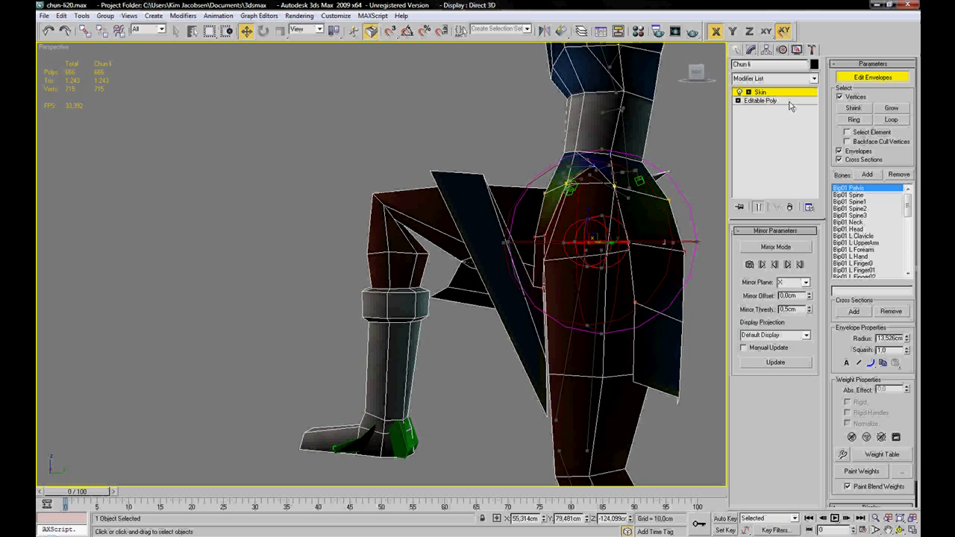
middle_drag(399, 230, 414, 241)
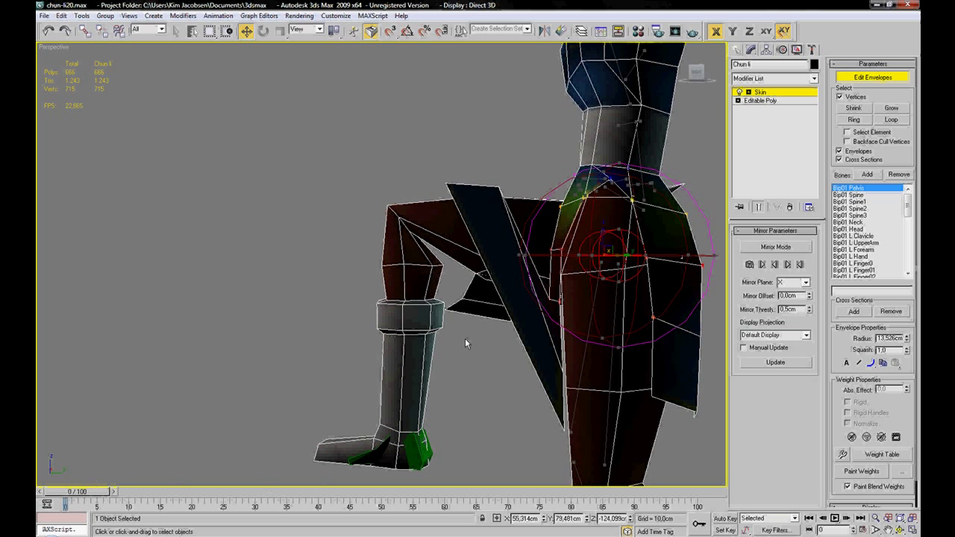
Step: Undo the envelope editing, the knee bend and the right thigh rotation to restore the standing pose
key(ctrl+z)
key(ctrl+z)
key(ctrl+z)
key(ctrl+z)
key(ctrl+z)
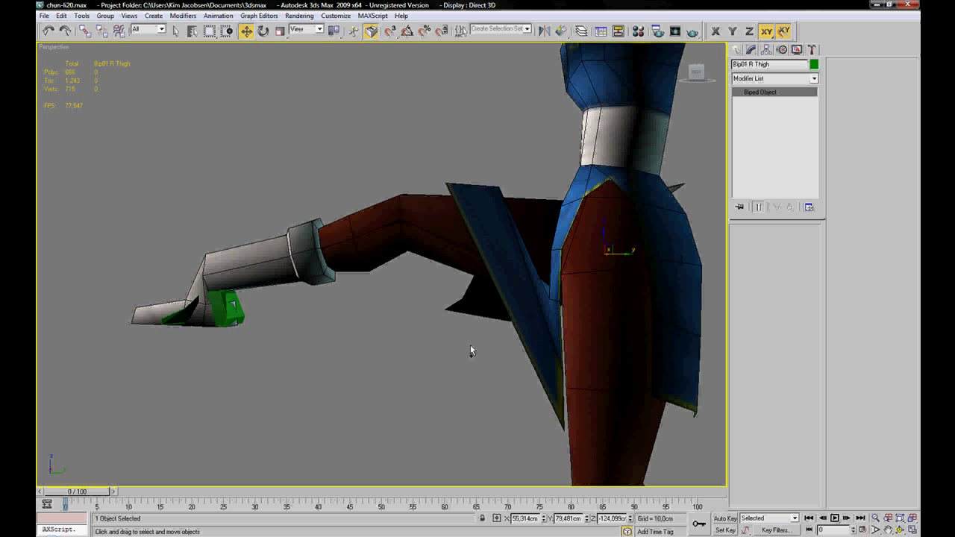
key(ctrl+z)
Step: Enable Auto Key and angle snap, and record a starting rotation key for the right thigh at frame 0
scroll(555, 305, down, 4)
alt+middle_drag(387, 317, 495, 399)
scroll(570, 314, down, 3)
click(724, 517)
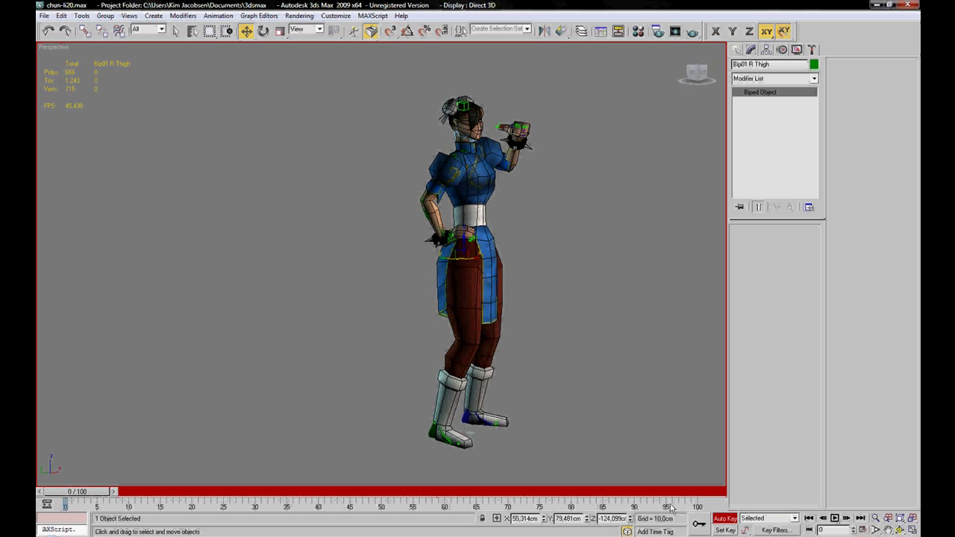
key(e)
click(407, 31)
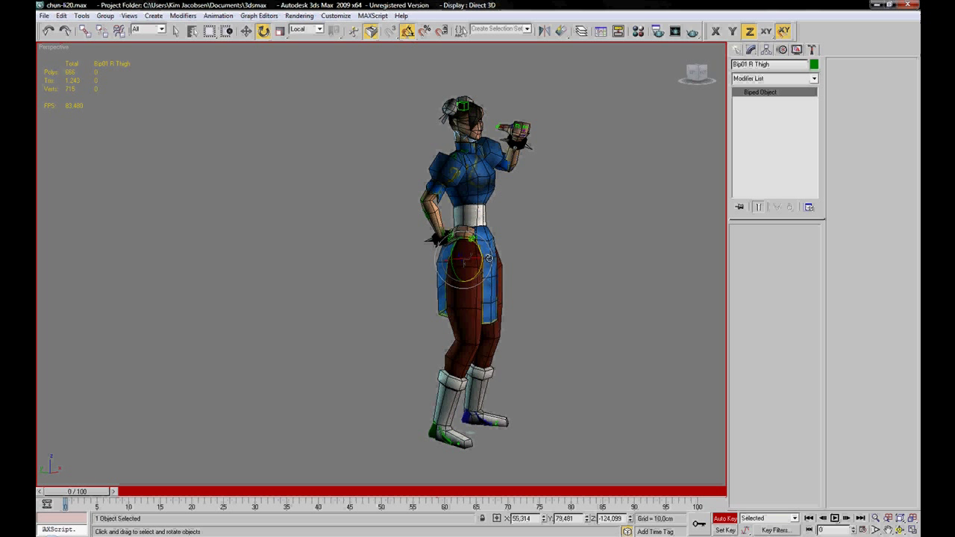
mouse_move(475, 244)
mouse_down()
mouse_move(482, 261)
mouse_move(479, 240)
mouse_up()
Step: At frame 20, raise the right thigh forward 80 degrees around local Z and rotate the right calf -60 degrees around Z
drag(86, 493, 211, 494)
drag(477, 246, 474, 198)
click(559, 284)
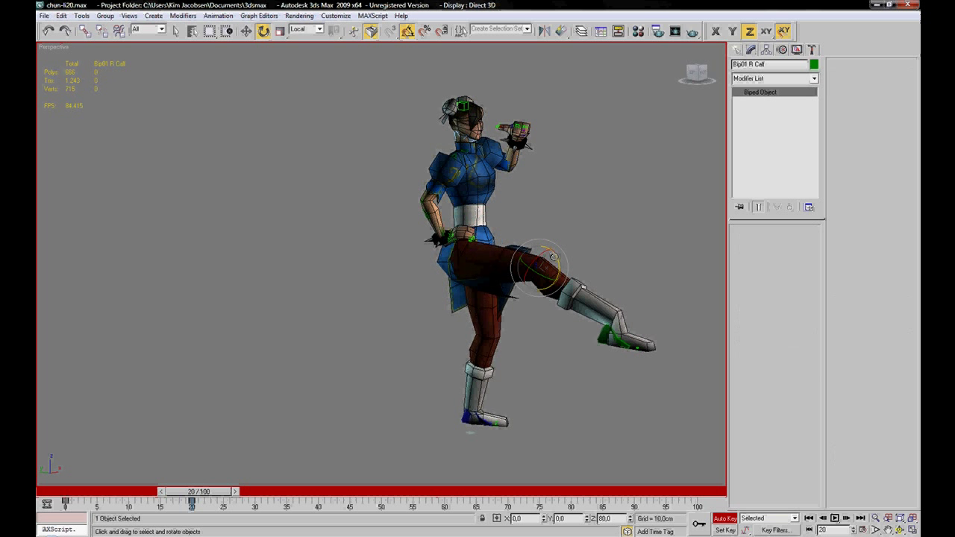
mouse_move(559, 284)
mouse_down()
mouse_move(569, 295)
mouse_move(575, 281)
mouse_up()
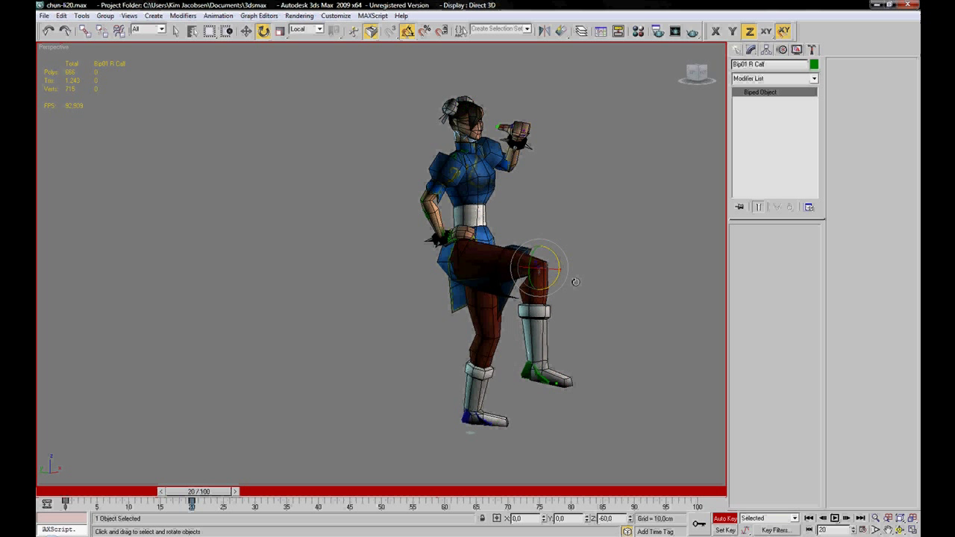
Step: Return to frame 0, edit the Chun li mesh's envelopes and select the Bip01 R Thigh envelope
drag(232, 492, 86, 493)
key(e)
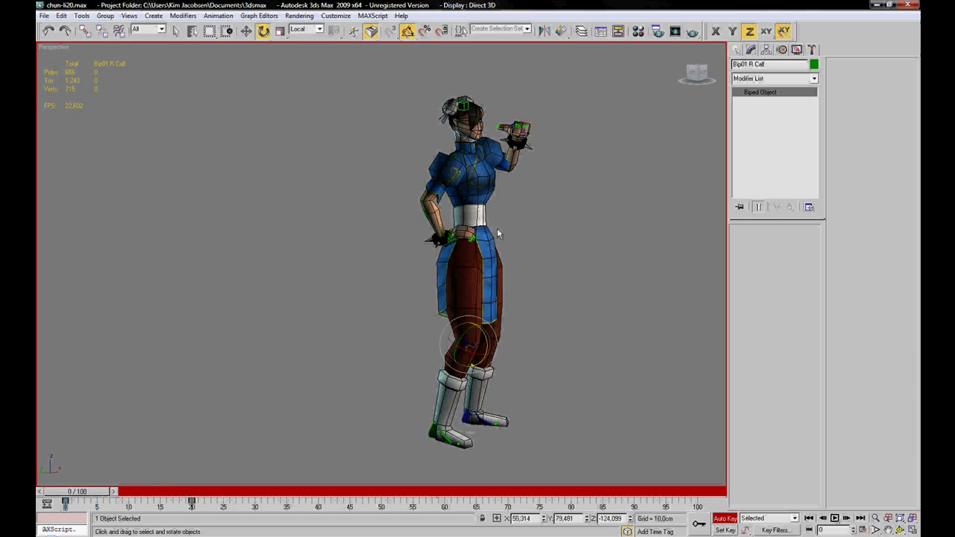
alt+middle_drag(540, 257, 500, 252)
scroll(500, 252, up, 2)
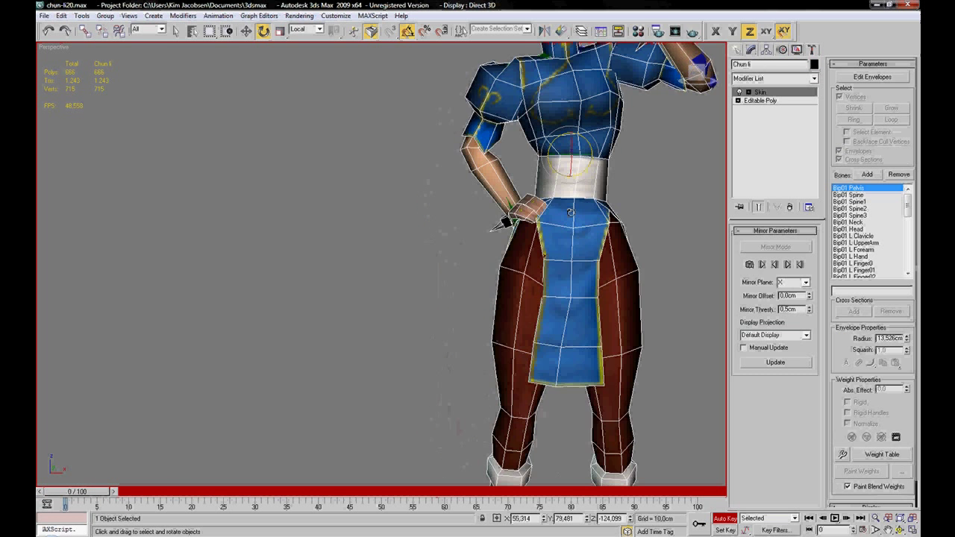
alt+middle_drag(493, 268, 453, 313)
click(494, 321)
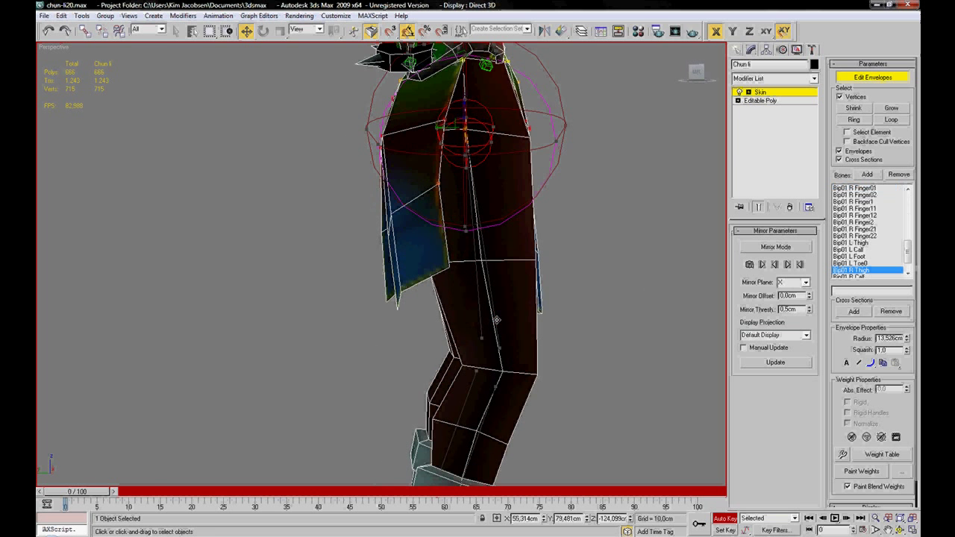
alt+middle_drag(571, 361, 583, 354)
middle_drag(626, 300, 535, 300)
scroll(535, 299, down, 2)
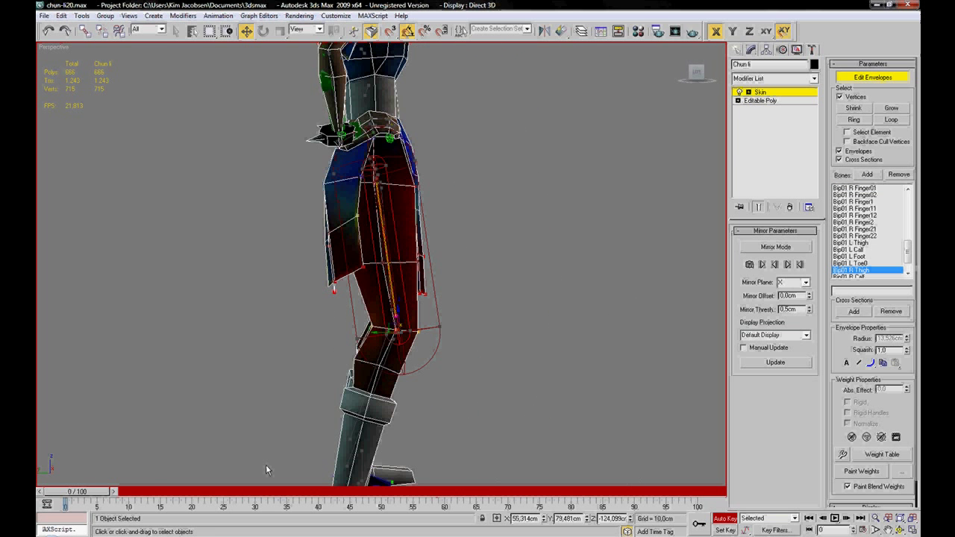
Step: Go to frame 25 and examine the right thigh bone's weights around the bent knee from both sides
drag(95, 494, 244, 481)
alt+middle_drag(294, 298, 496, 250)
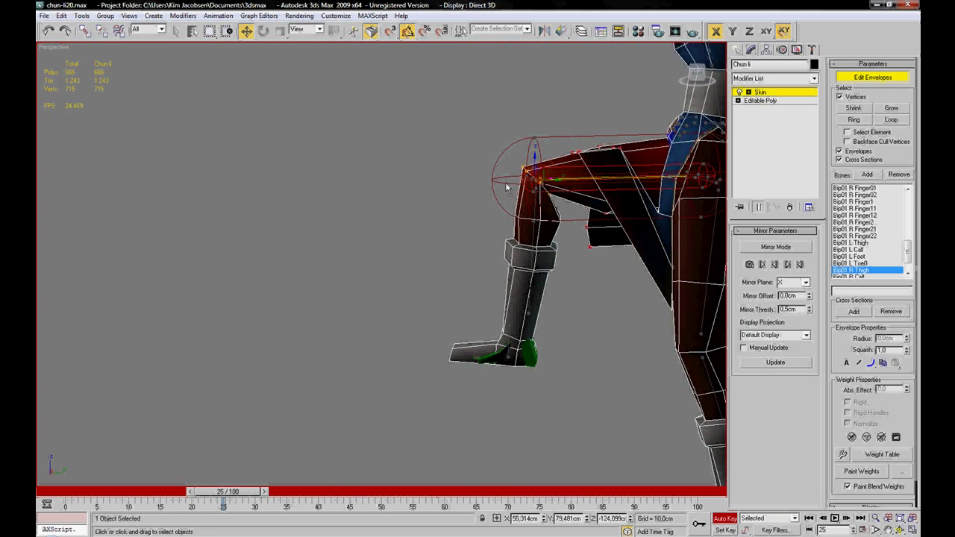
middle_drag(605, 140, 473, 229)
scroll(480, 307, up, 4)
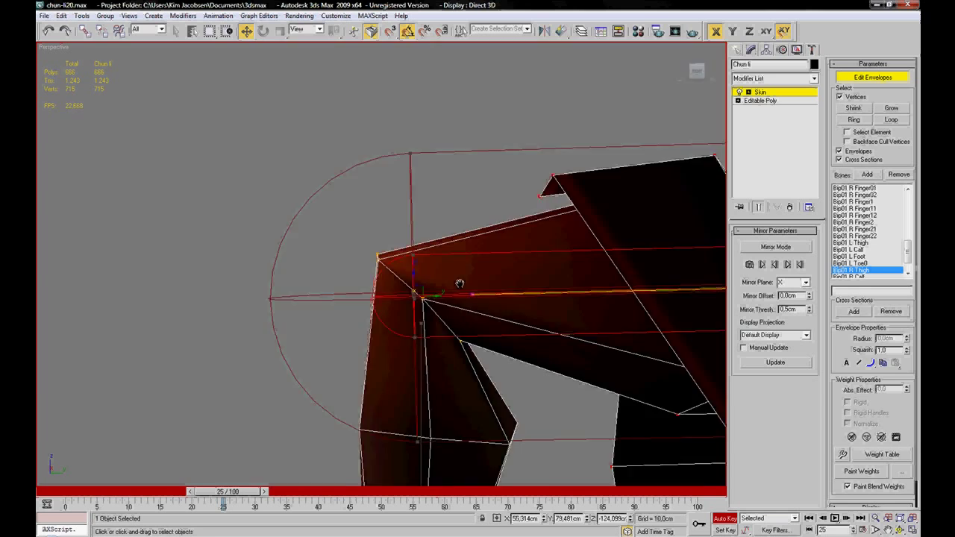
middle_drag(460, 283, 408, 238)
scroll(409, 240, down, 4)
scroll(407, 242, up, 5)
middle_drag(348, 193, 381, 218)
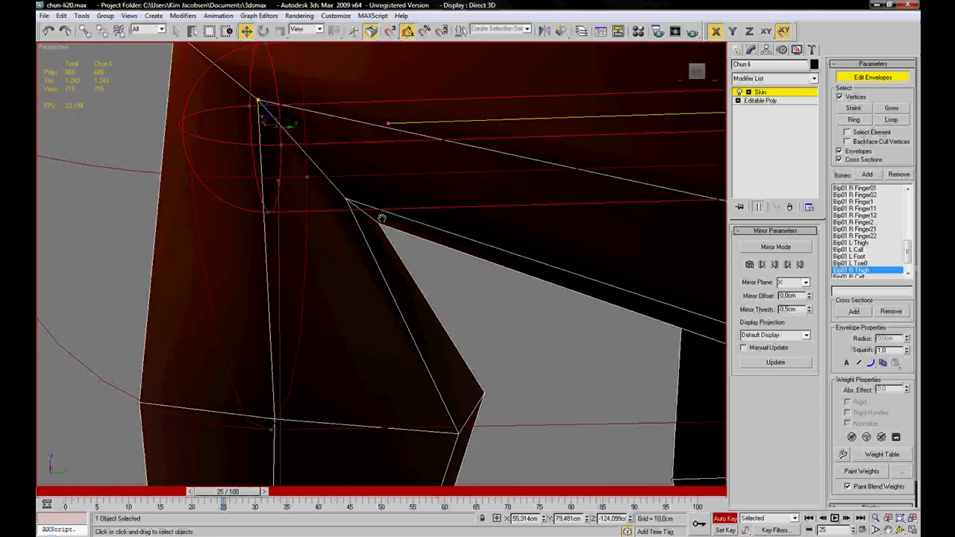
scroll(381, 218, down, 8)
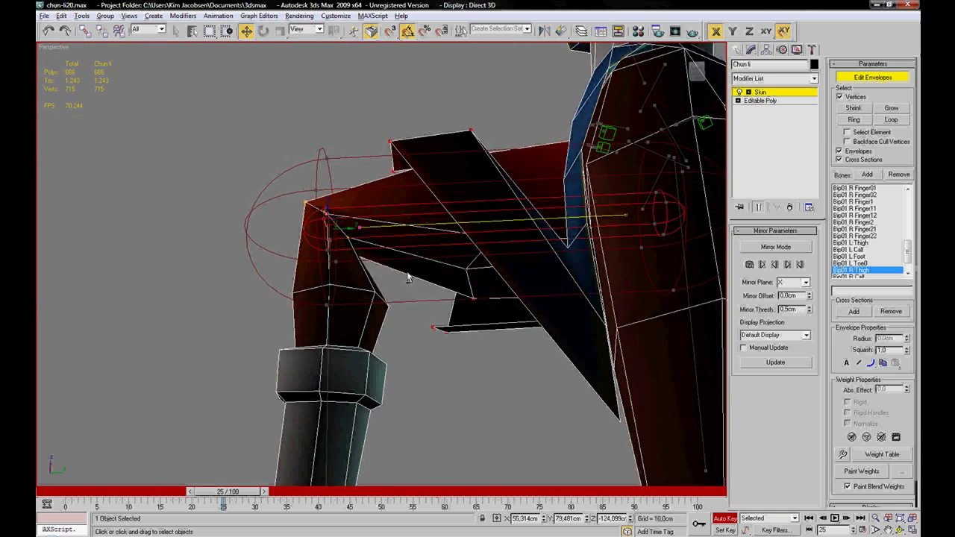
alt+middle_drag(407, 278, 607, 295)
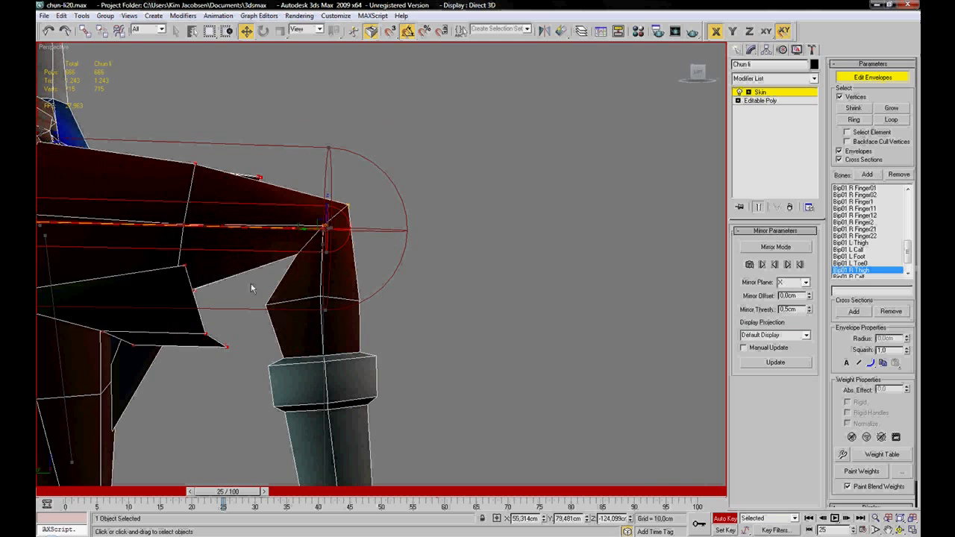
alt+middle_drag(250, 283, 355, 254)
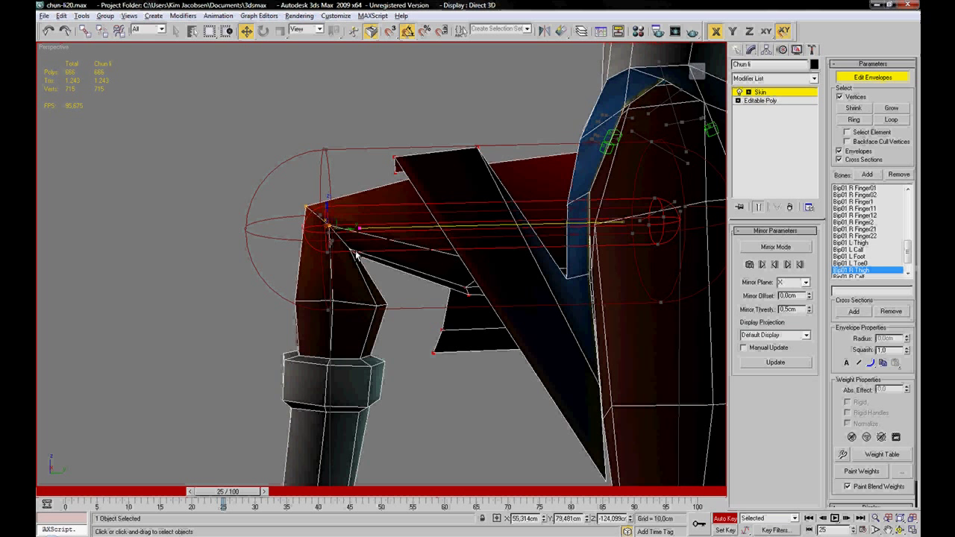
Step: Try an absolute effect of 1.0 for the right thigh bone on the vertices behind the right knee
drag(353, 251, 348, 246)
alt+middle_drag(356, 251, 400, 281)
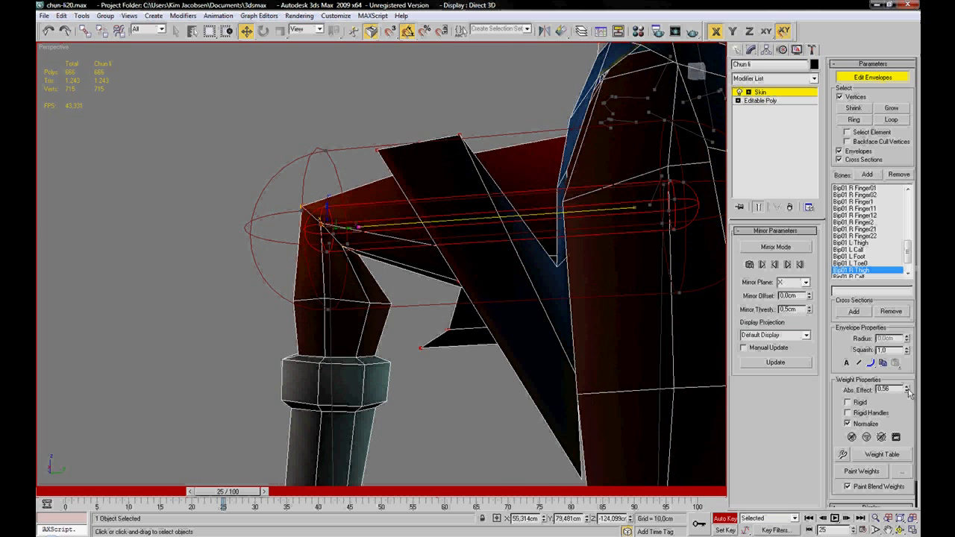
drag(906, 390, 918, 361)
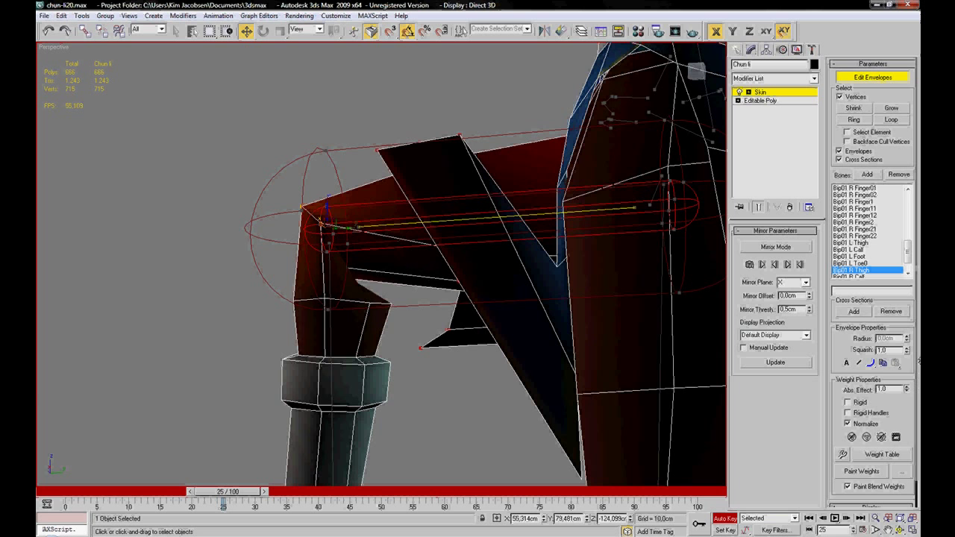
alt+middle_drag(440, 307, 369, 271)
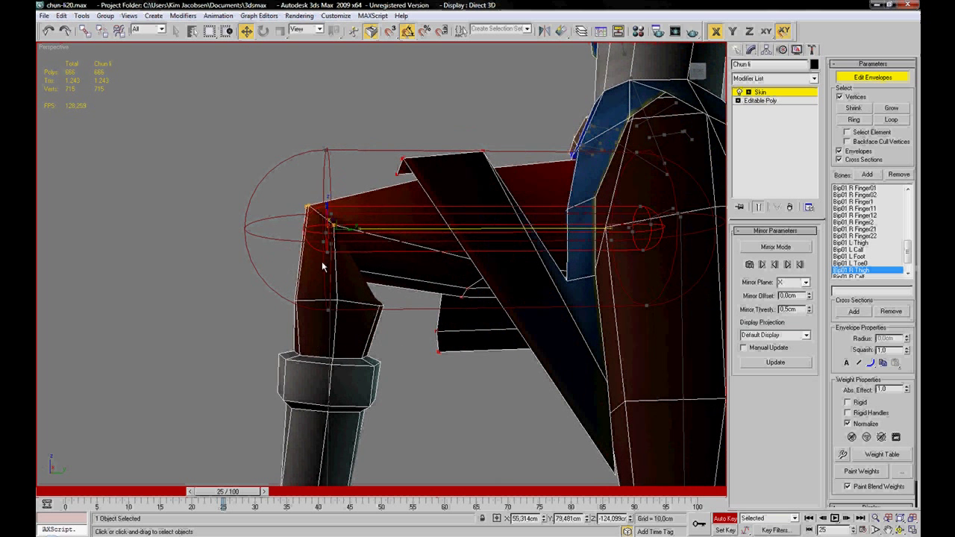
click(906, 388)
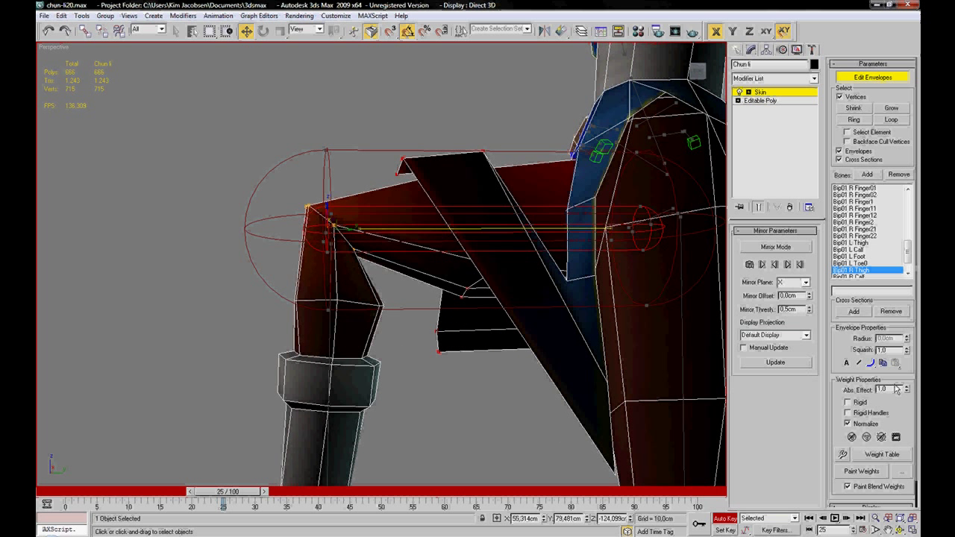
Step: Select the Bip01 R Calf envelope and examine its weights on the vertices behind the bent knee
click(326, 320)
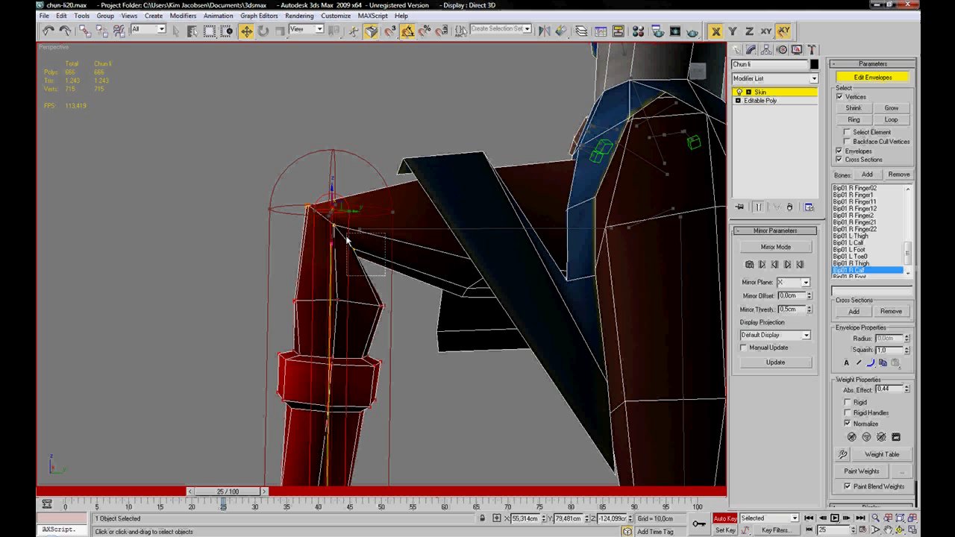
mouse_move(907, 388)
mouse_down()
mouse_move(908, 351)
mouse_move(907, 388)
mouse_up()
alt+middle_drag(447, 318, 448, 325)
scroll(395, 304, up, 7)
scroll(392, 275, down, 5)
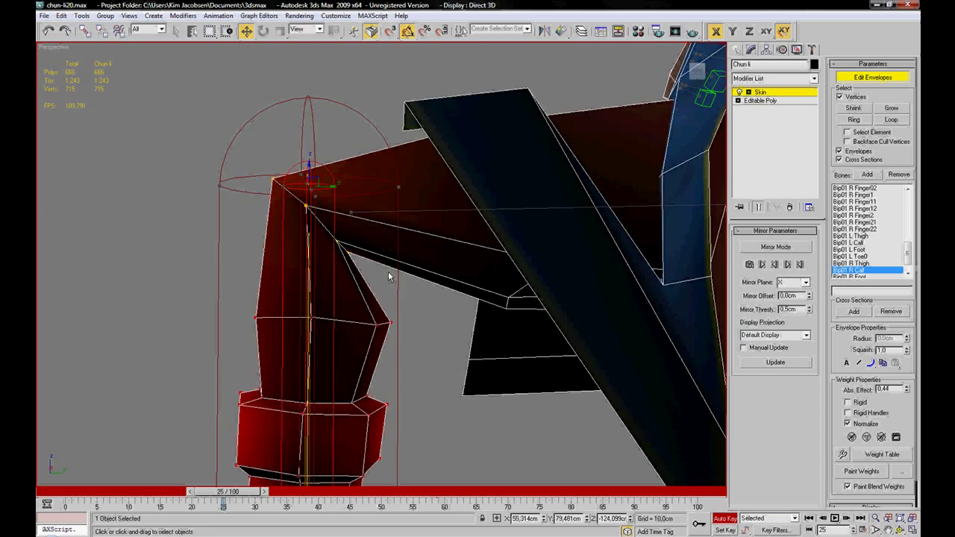
alt+middle_drag(387, 272, 335, 248)
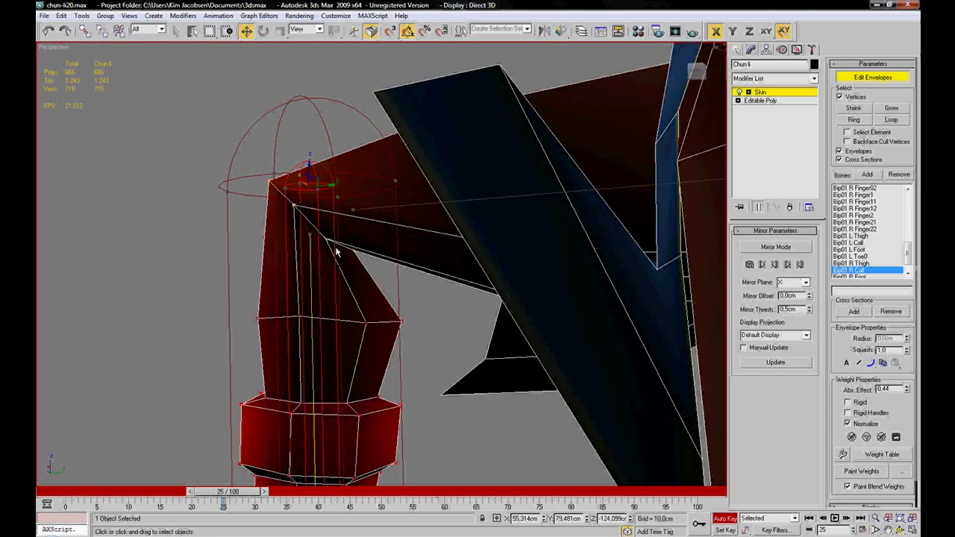
scroll(335, 252, down, 4)
scroll(565, 267, down, 4)
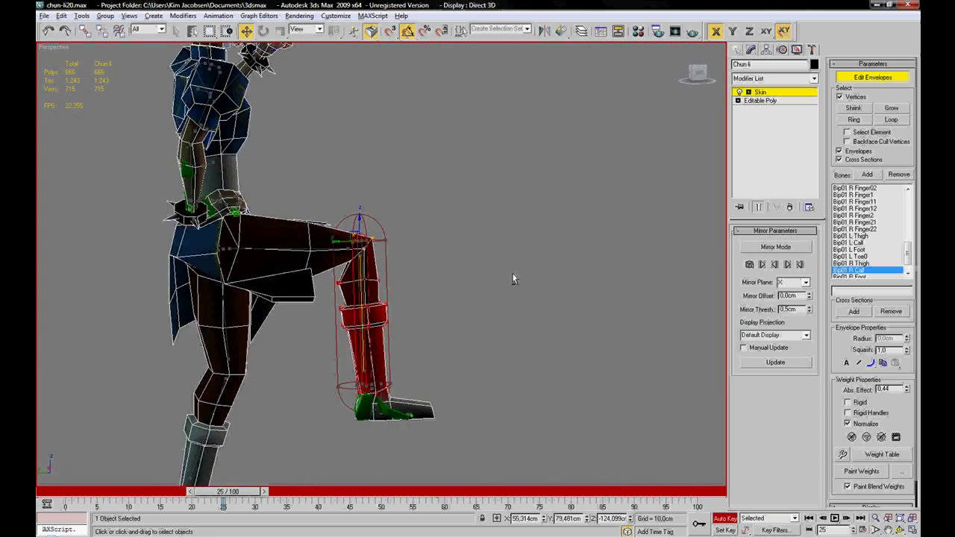
Step: Examine the deformation of the raised right leg and the back of its knee from both sides
scroll(507, 273, down, 2)
scroll(447, 238, up, 4)
scroll(515, 235, down, 3)
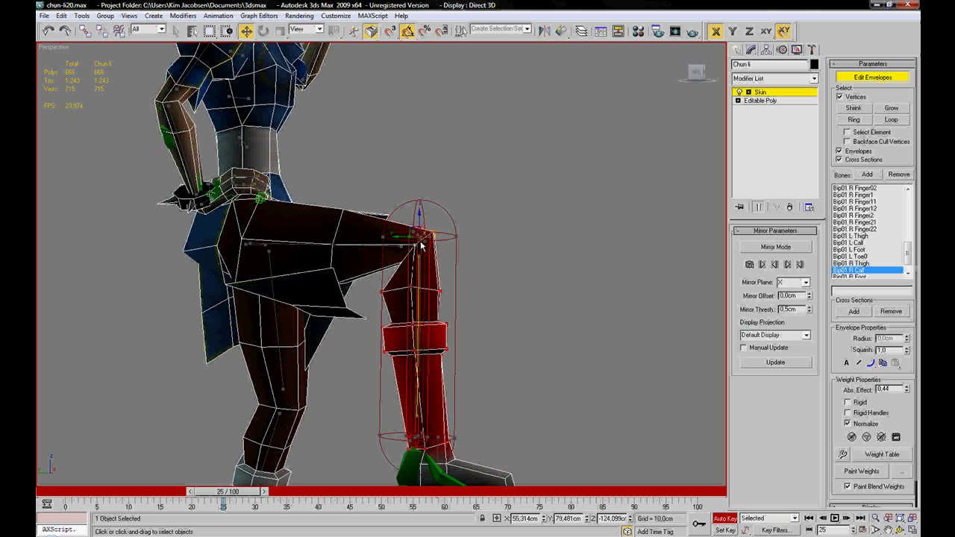
alt+middle_drag(487, 259, 314, 254)
scroll(314, 254, up, 5)
middle_drag(581, 270, 507, 259)
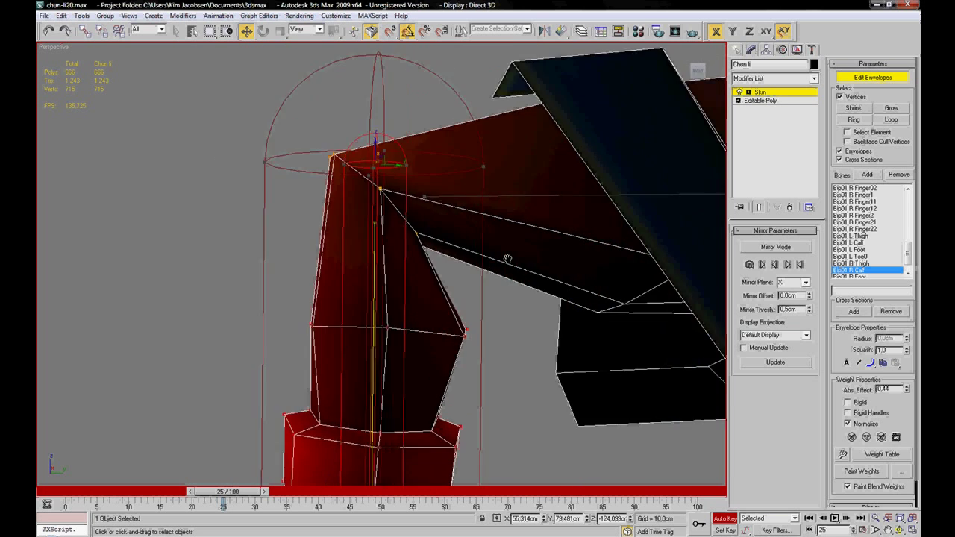
scroll(458, 300, down, 4)
scroll(455, 302, up, 5)
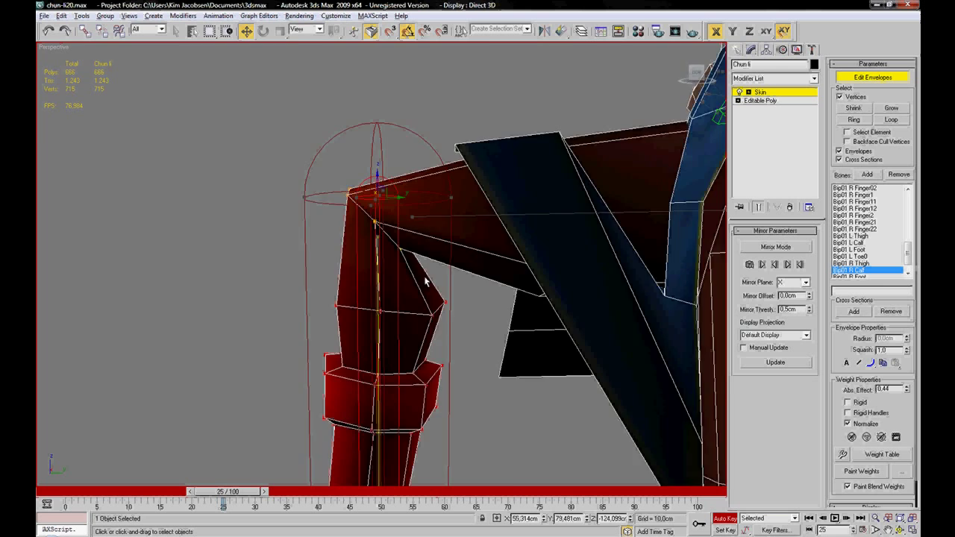
alt+middle_drag(425, 281, 585, 284)
scroll(575, 277, down, 4)
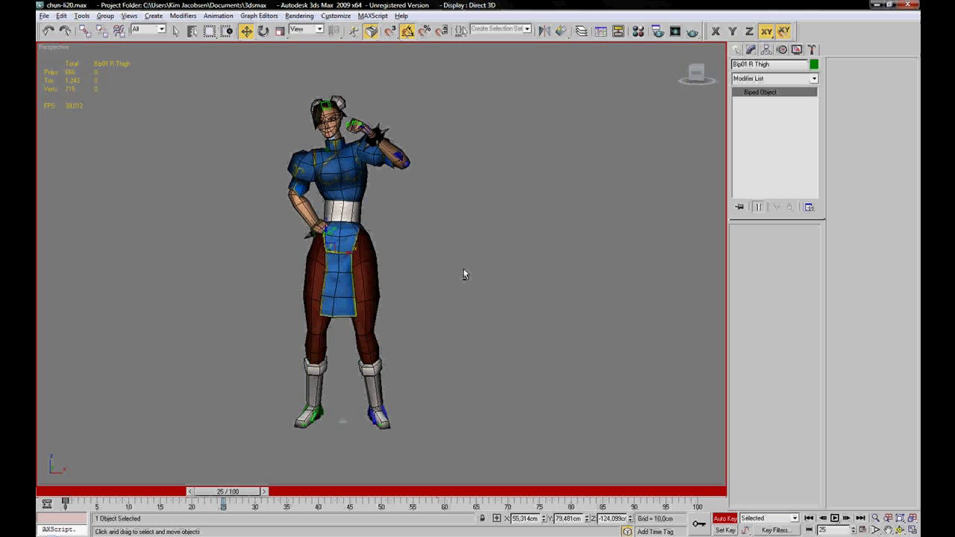
middle_drag(385, 243, 440, 255)
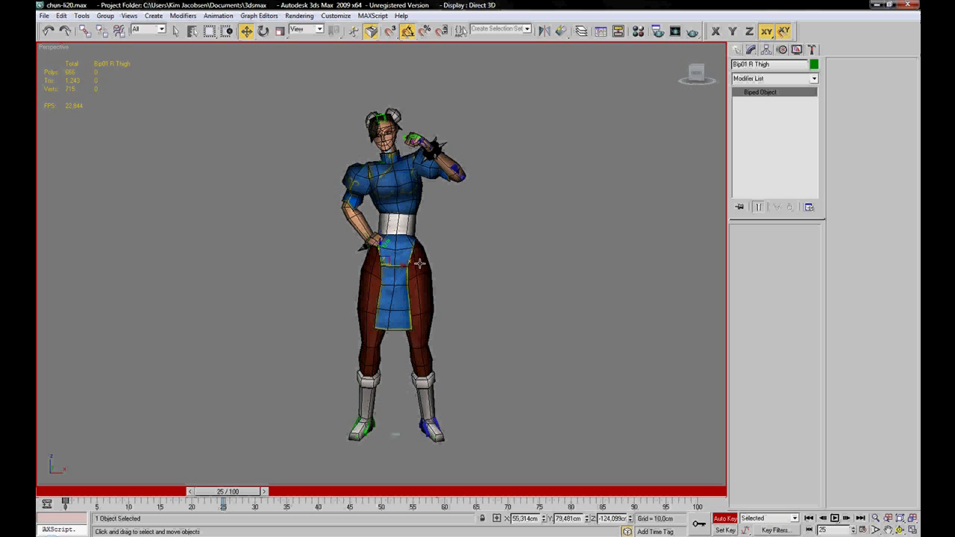